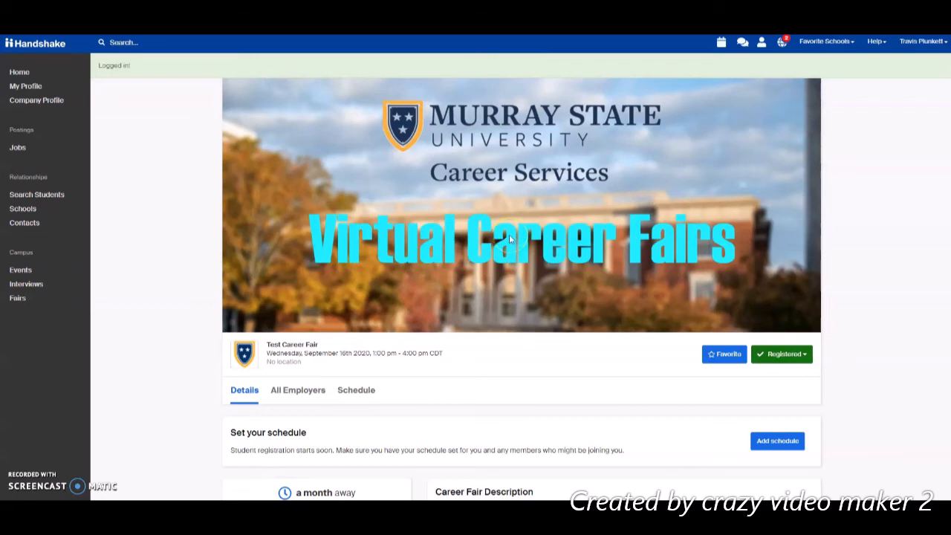
Step: Open the Test Career Fair's schedule and start adding virtual sessions
scroll(510, 243, "down", 2)
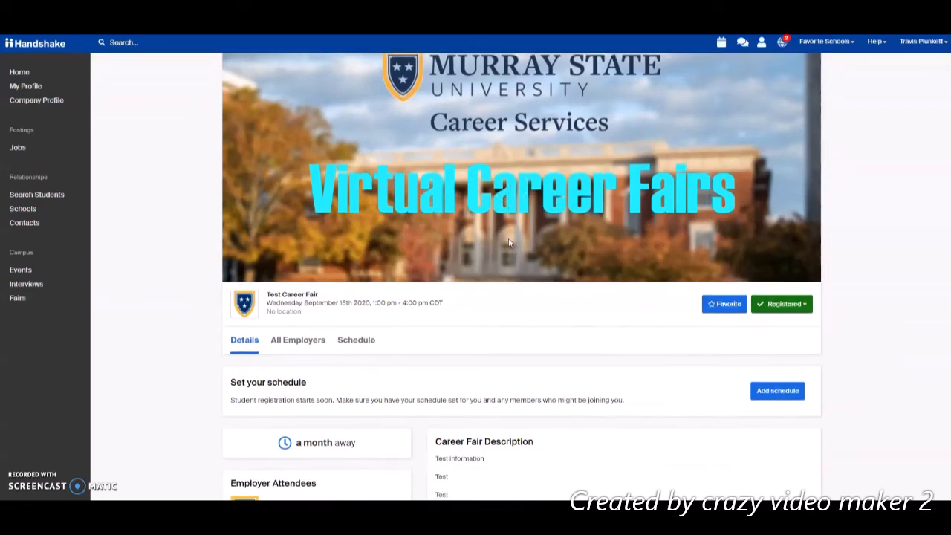
scroll(510, 243, "down", 1)
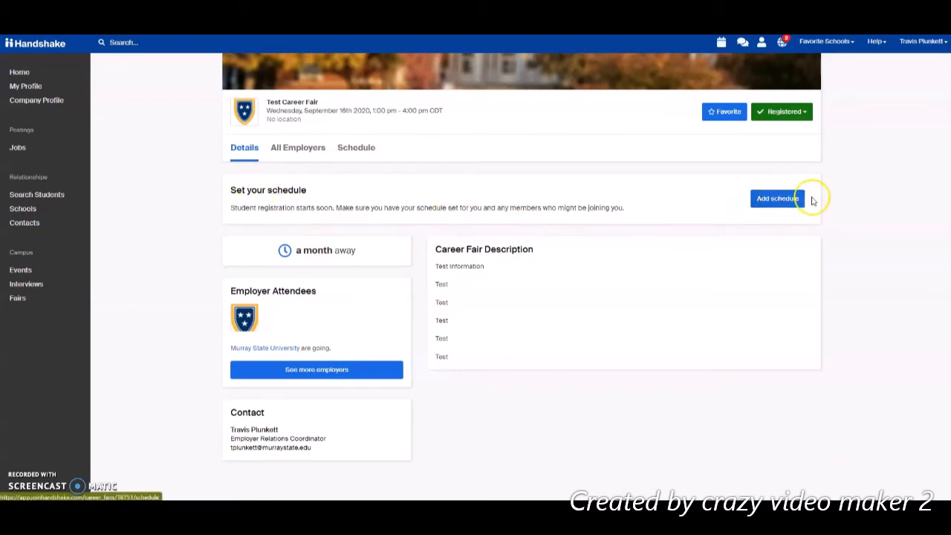
left_click(356, 148)
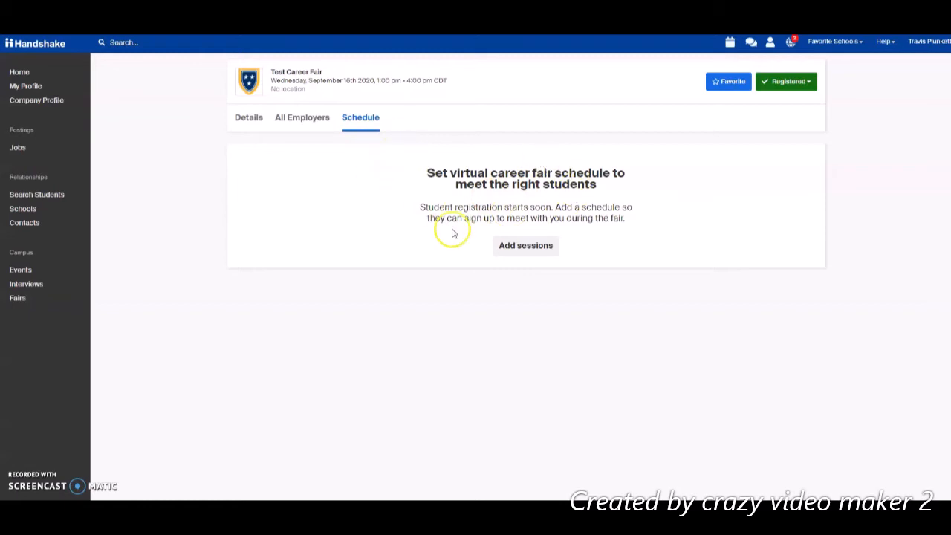
left_click(523, 252)
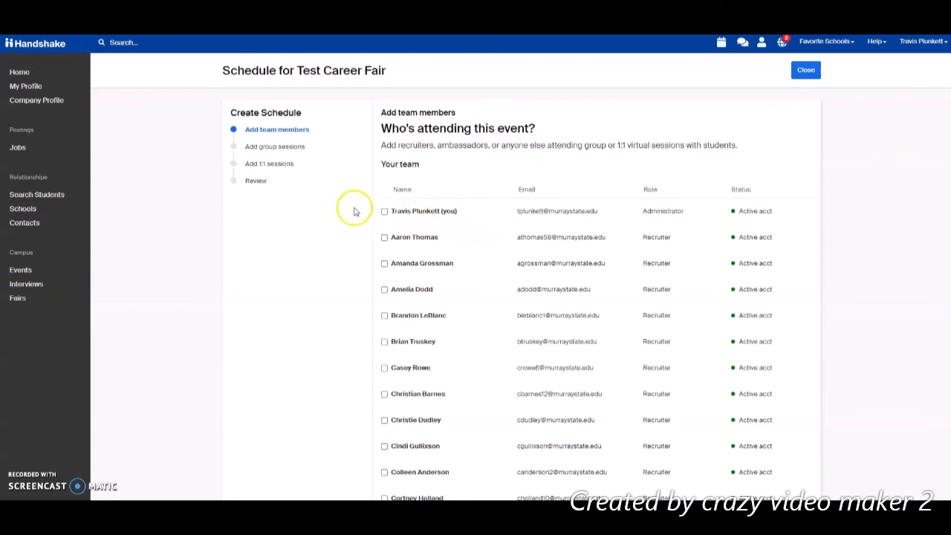
Step: Select your own account, two recruiters and the account owner as attendees of the fair and add them as the team
left_click(383, 213)
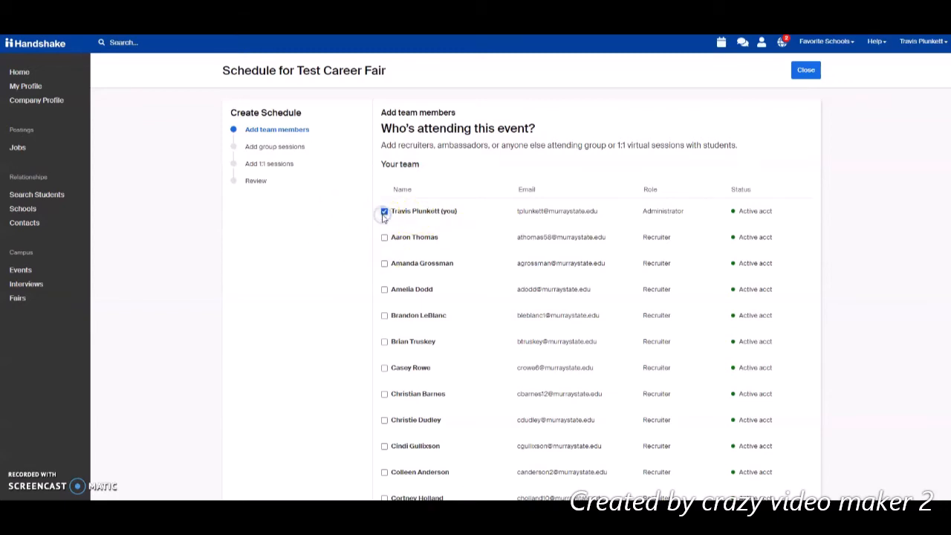
scroll(386, 219, "down", 4)
left_click(384, 272)
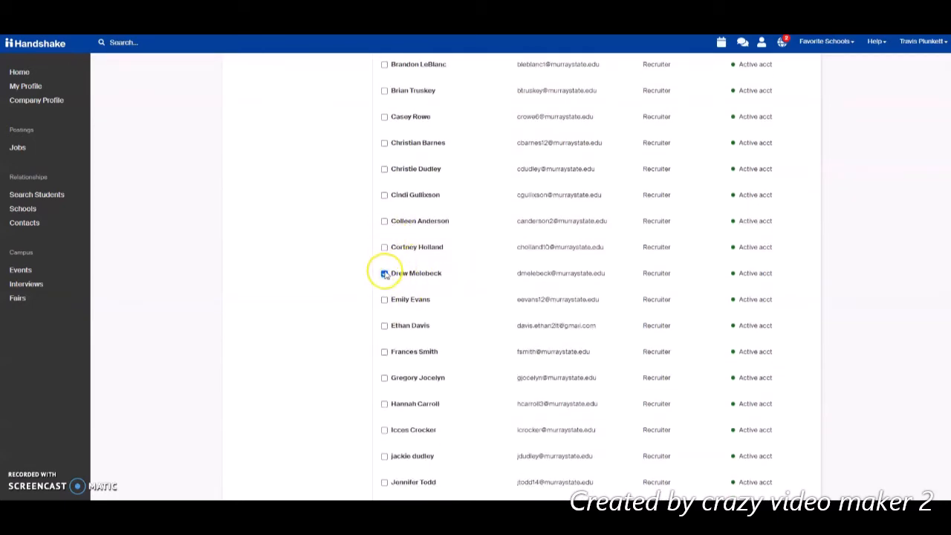
scroll(347, 276, "down", 3)
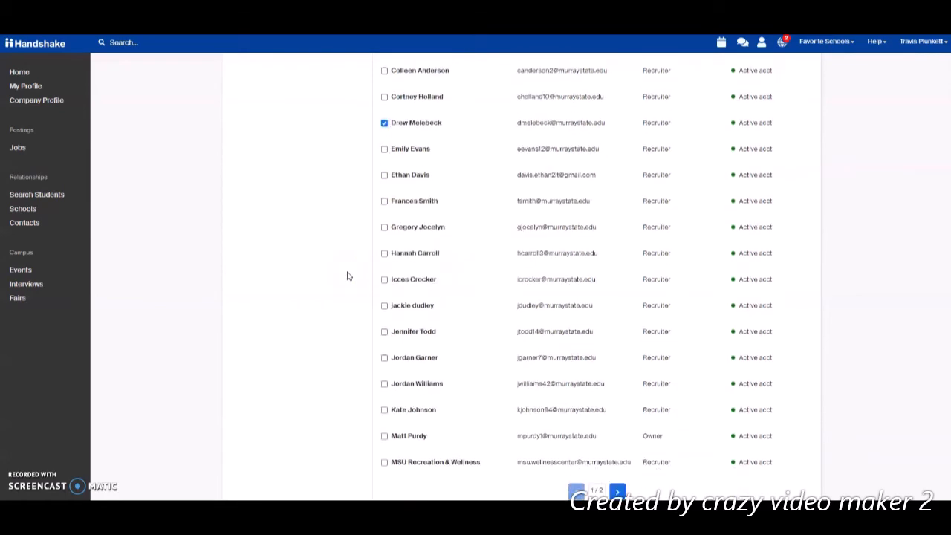
left_click(385, 256)
scroll(453, 272, "up", 3)
scroll(453, 272, "down", 3)
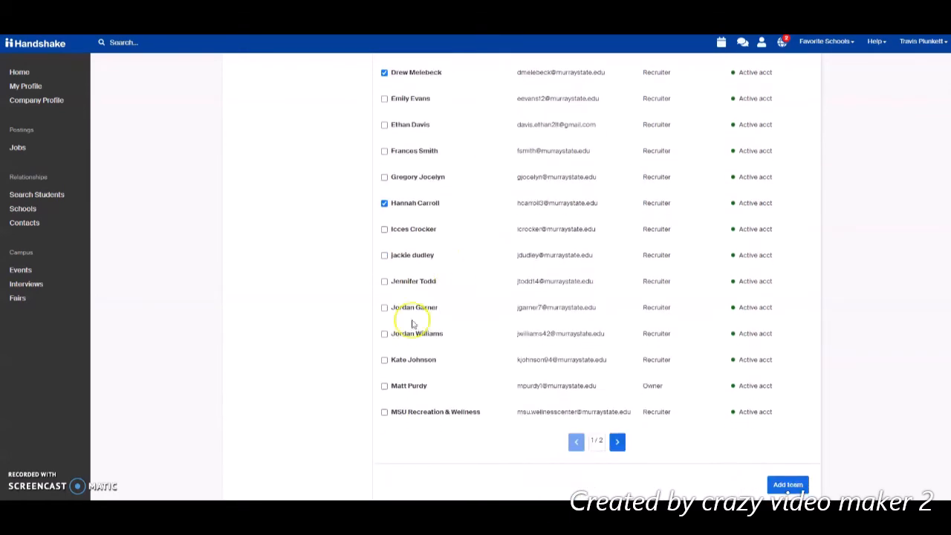
left_click(386, 387)
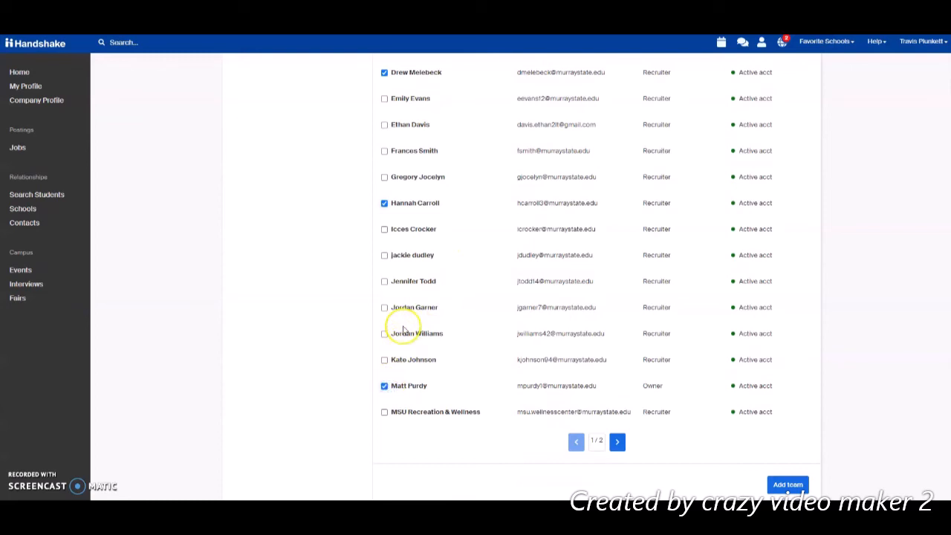
scroll(393, 364, "up", 6)
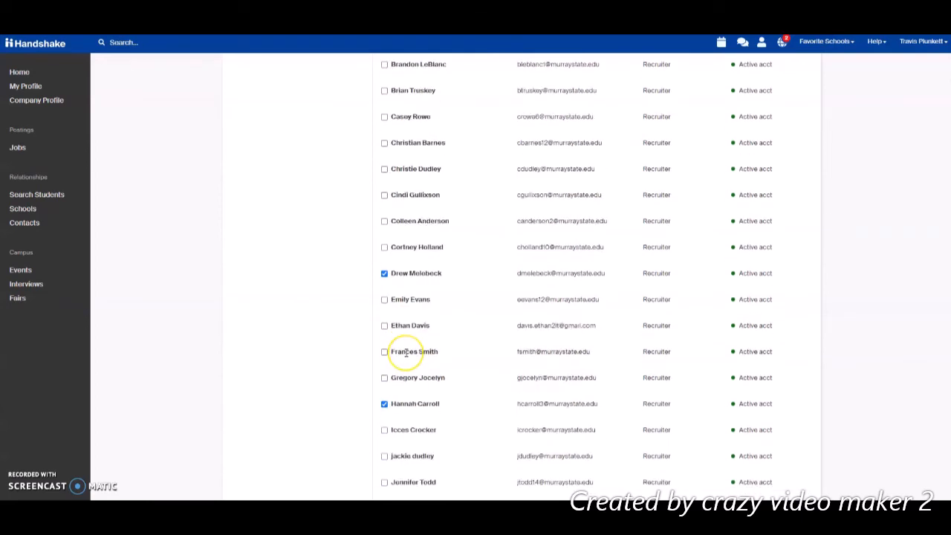
scroll(456, 318, "up", 1)
scroll(573, 409, "down", 7)
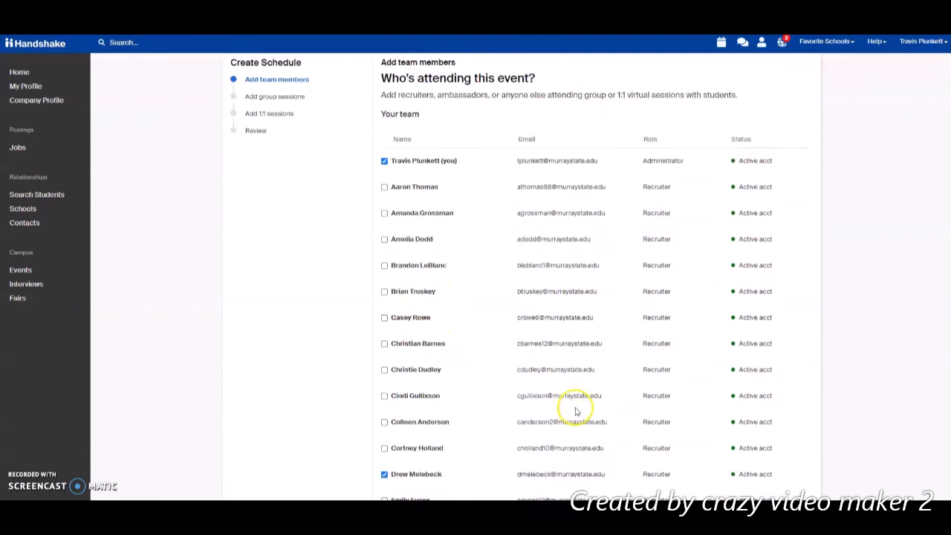
left_click(787, 451)
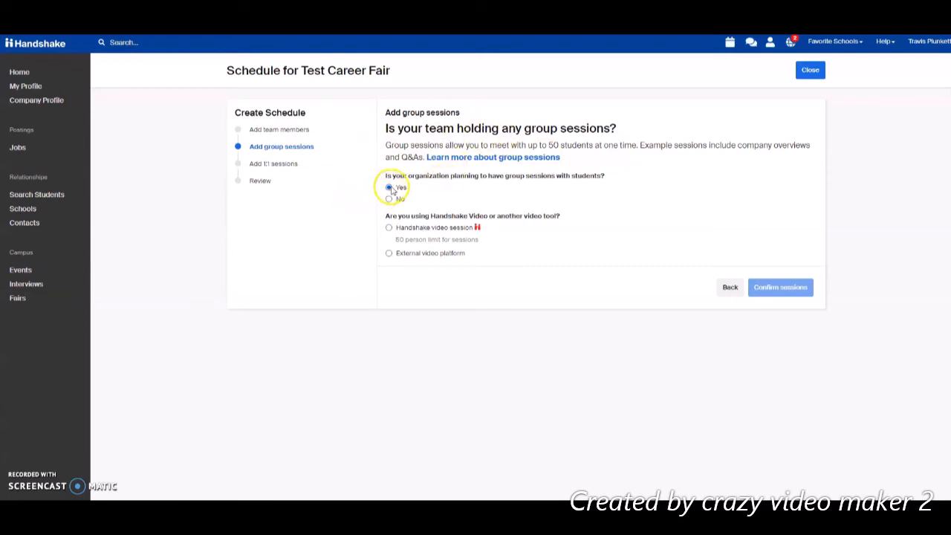
Step: Try the external video platform option for the group sessions and look over its session details form
left_click(390, 199)
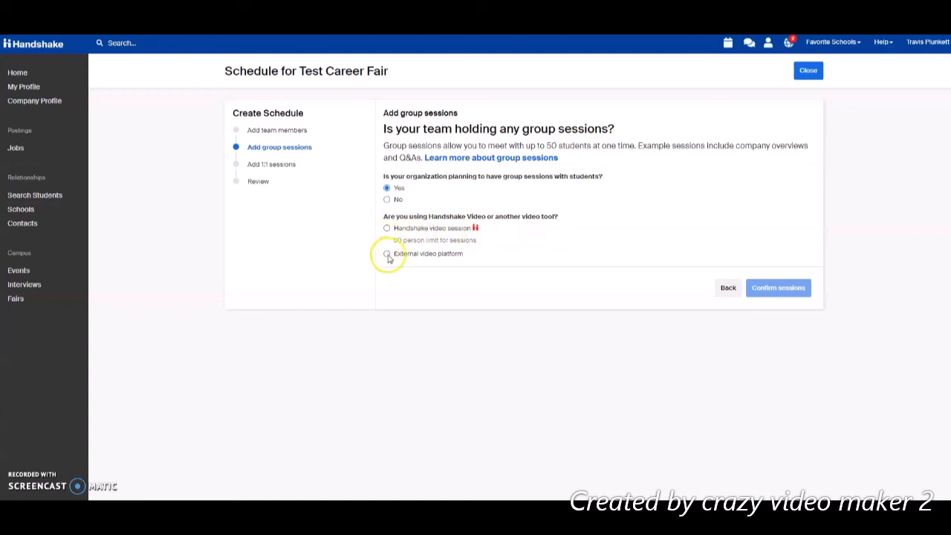
left_click(387, 255)
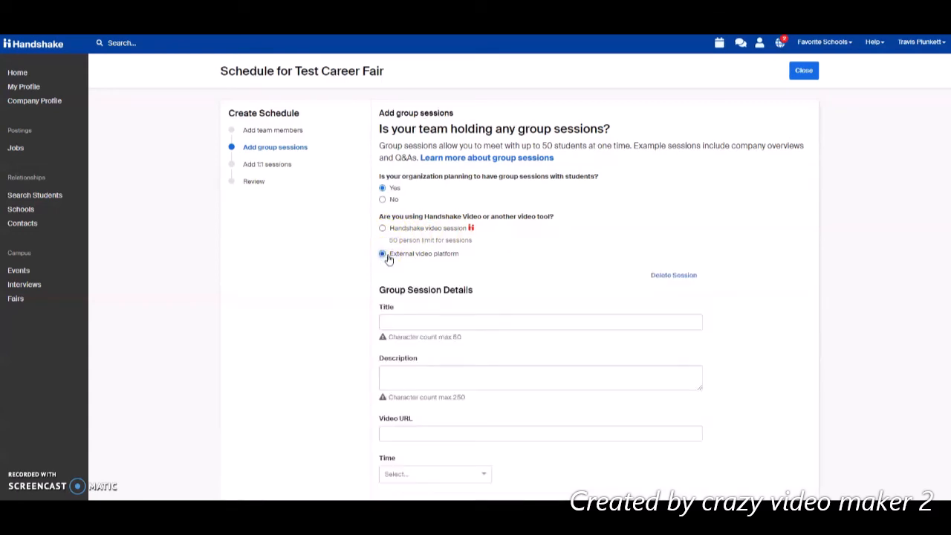
scroll(387, 256, "down", 1)
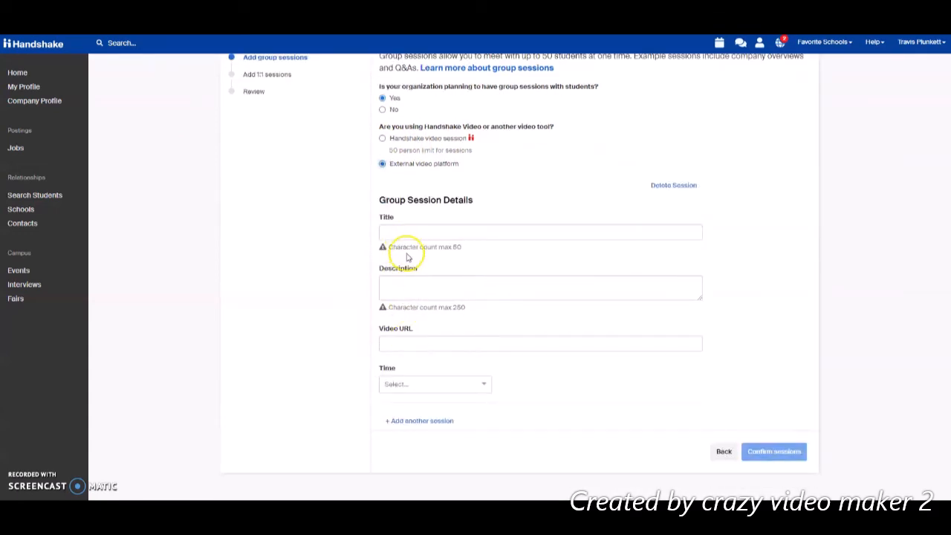
scroll(403, 245, "up", 1)
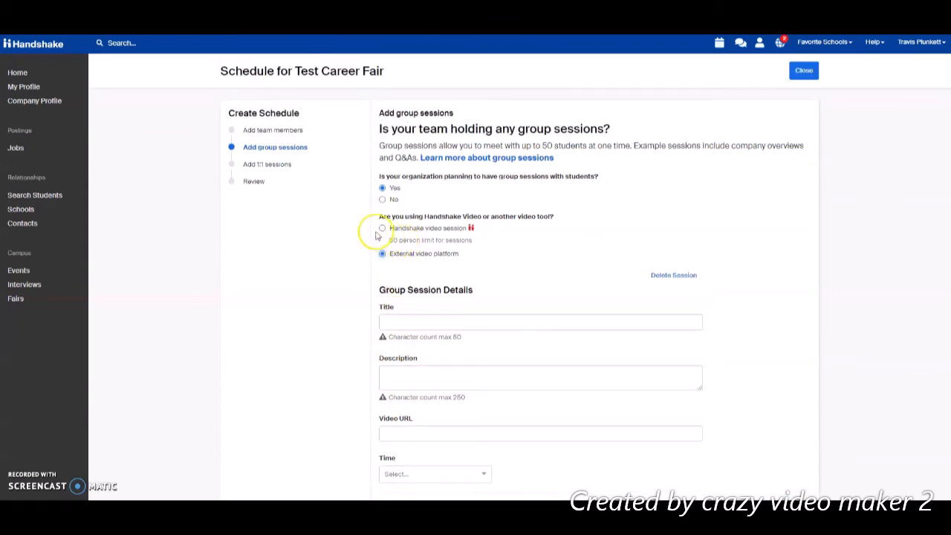
Step: Use Handshake video for the group sessions and enter "Test" as the first session's title and description
left_click(383, 228)
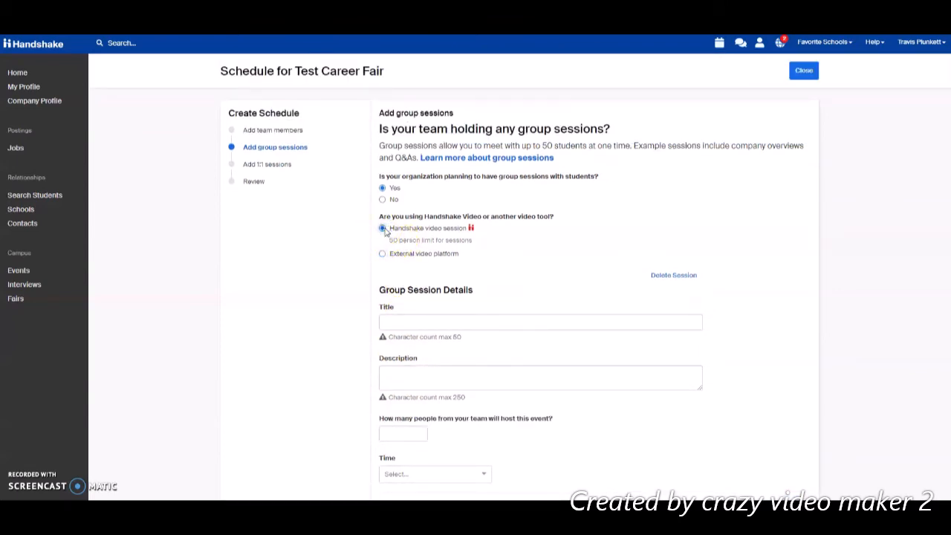
left_click(390, 233)
scroll(473, 248, "down", 1)
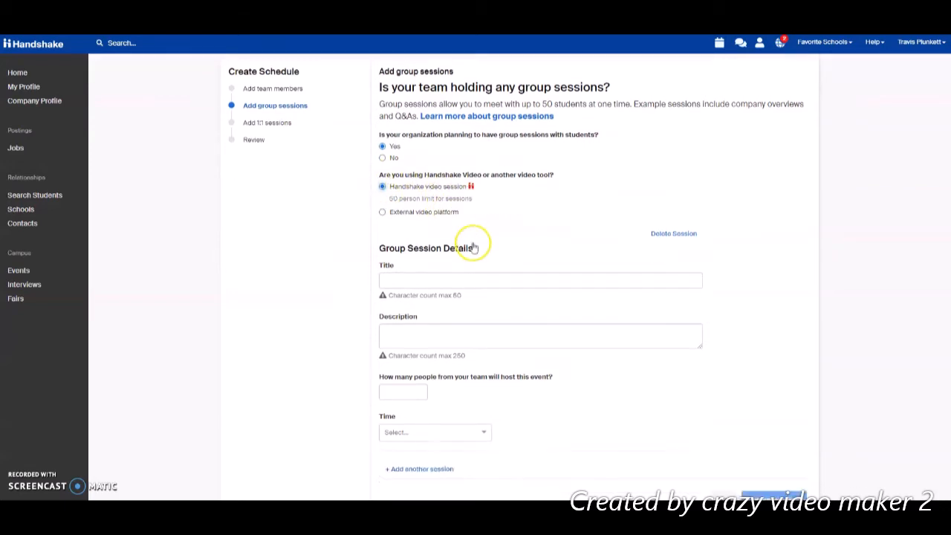
scroll(473, 247, "down", 1)
left_click(442, 230)
type("Test")
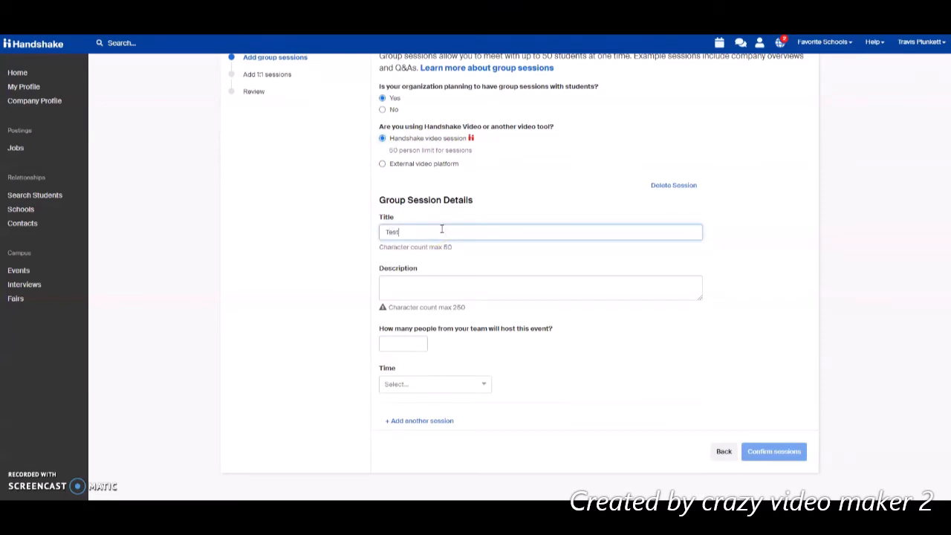
left_click(426, 283)
type("Test")
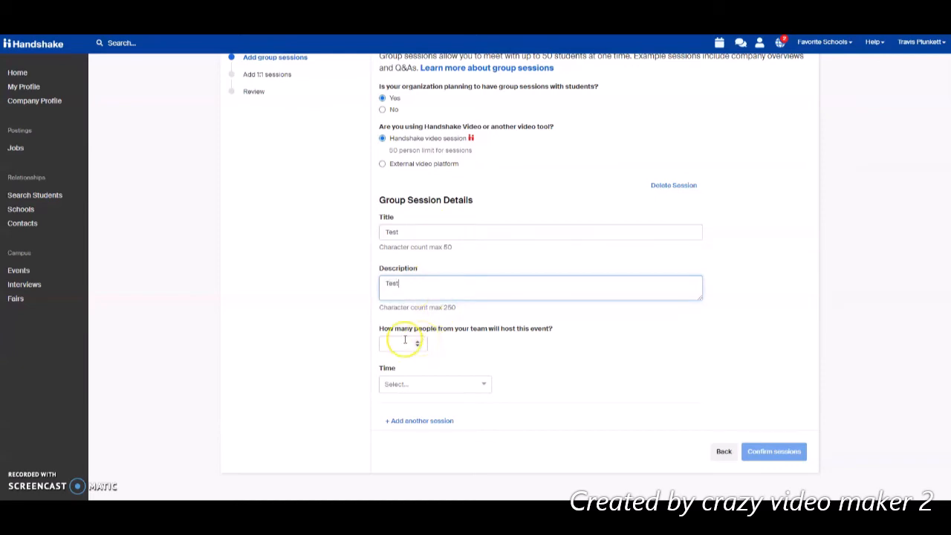
Step: Set the first group session to 2 team hosts and the 2:00 PM-2:30 PM CST time slot
left_click(418, 341)
left_click(418, 340)
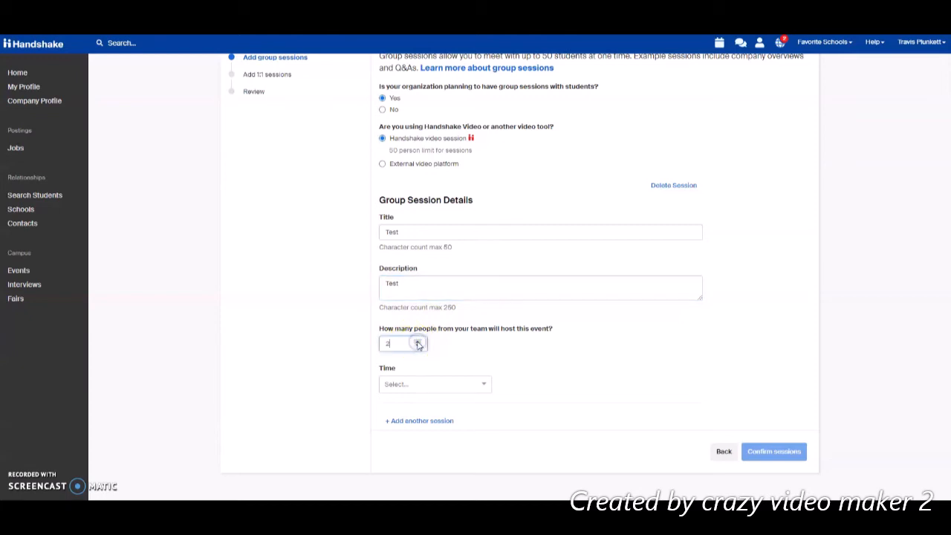
left_click(488, 383)
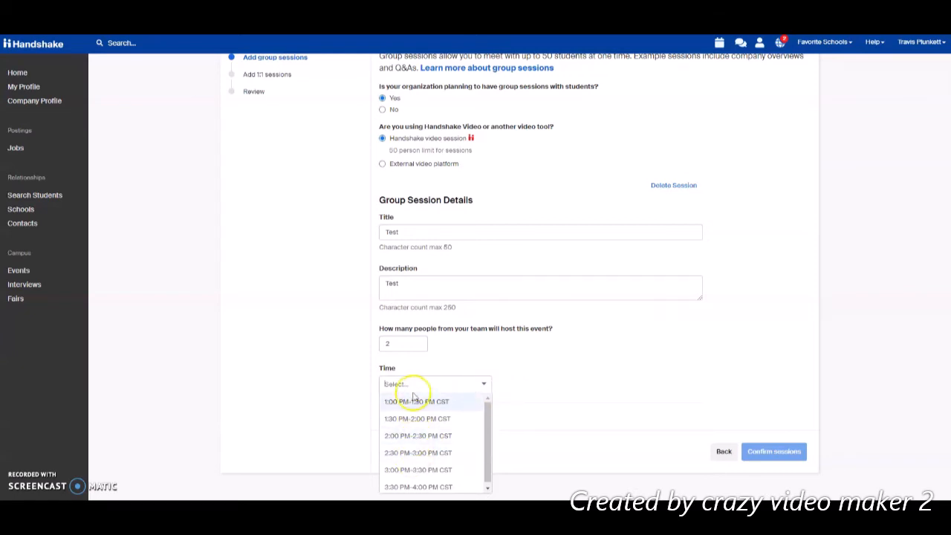
left_click(410, 435)
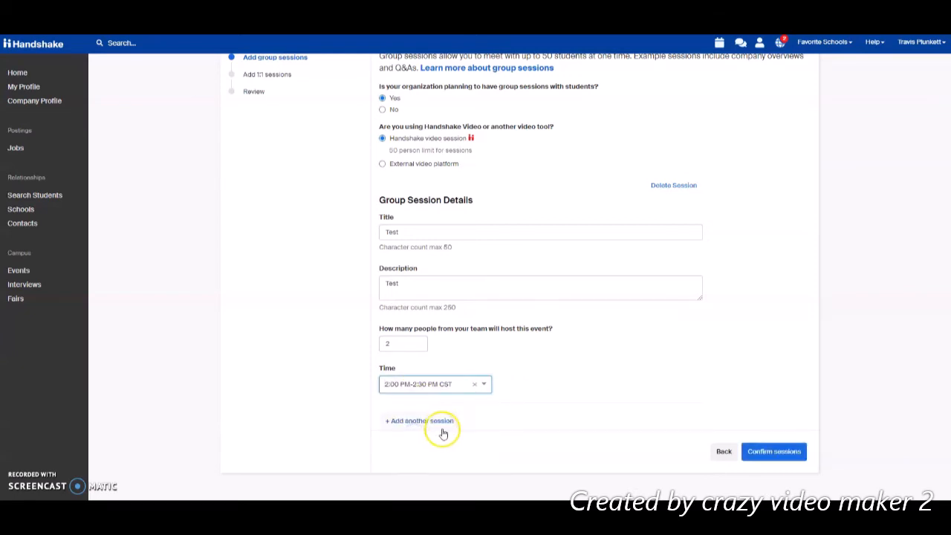
left_click(565, 355)
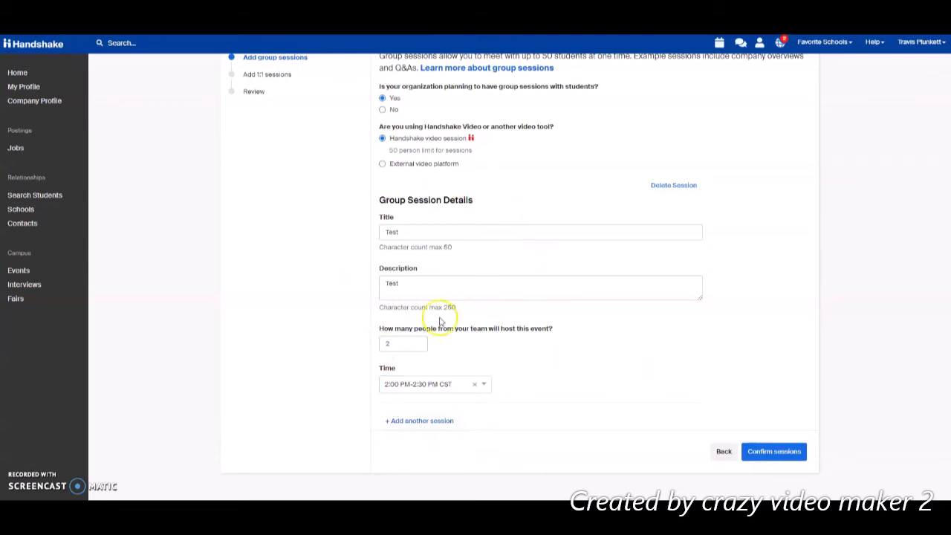
Step: Add another group session with "Test 2" as its title and description
left_click(410, 422)
left_click(419, 233)
type("Test 2")
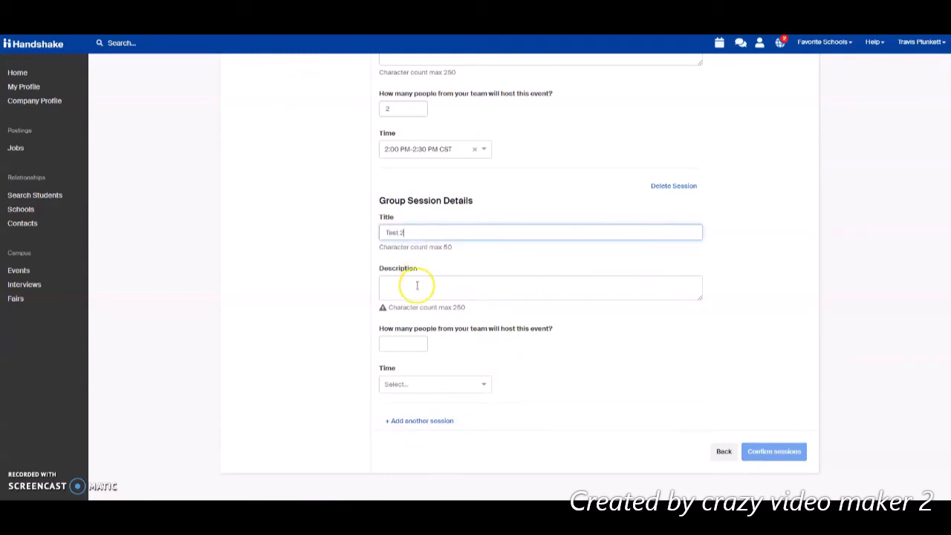
left_click(416, 285)
type("Test 2")
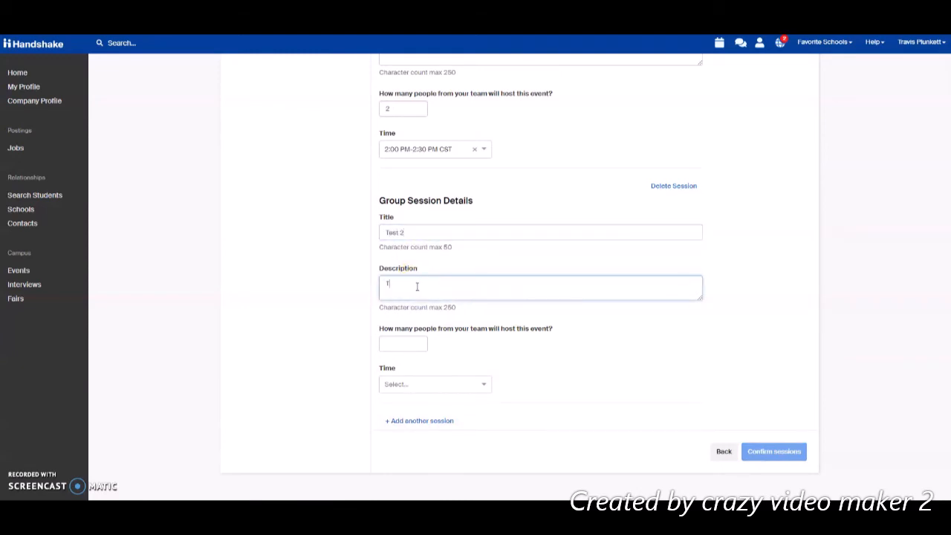
Step: Set the second group session to 2 team hosts and the 3:30 PM-4:00 PM CST time slot
left_click(416, 342)
type("2")
left_click(418, 384)
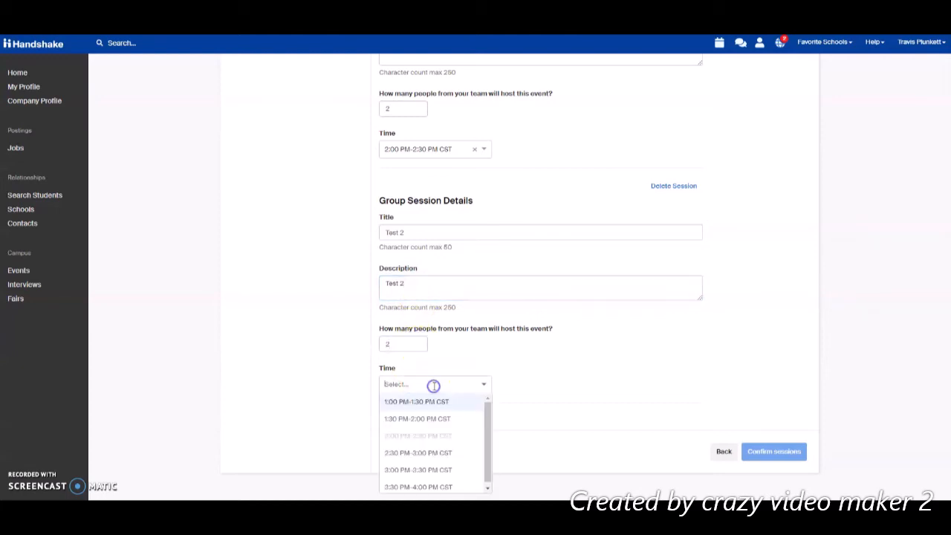
left_click(426, 486)
left_click(537, 398)
Step: Review the student limit for group sessions and the details entered for both sessions
scroll(541, 379, "up", 3)
scroll(587, 375, "up", 2)
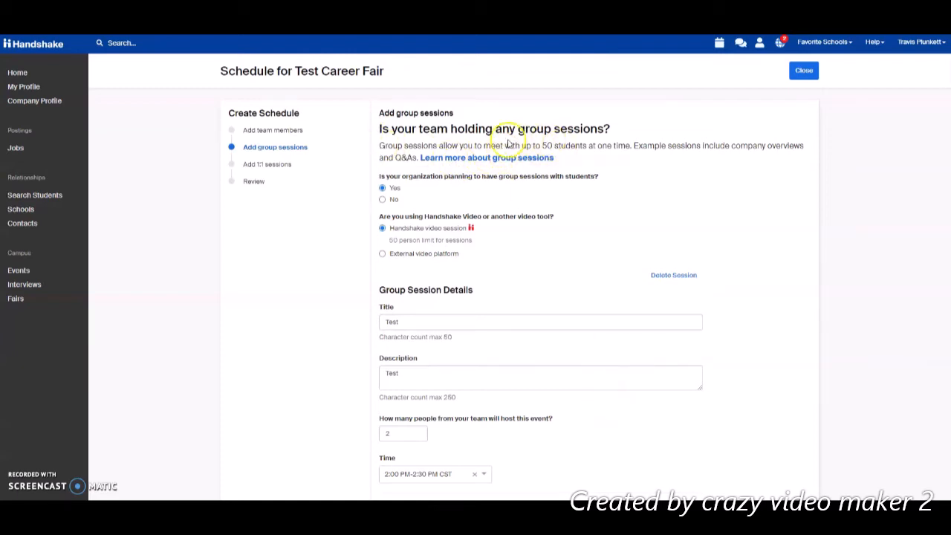
double_click(548, 145)
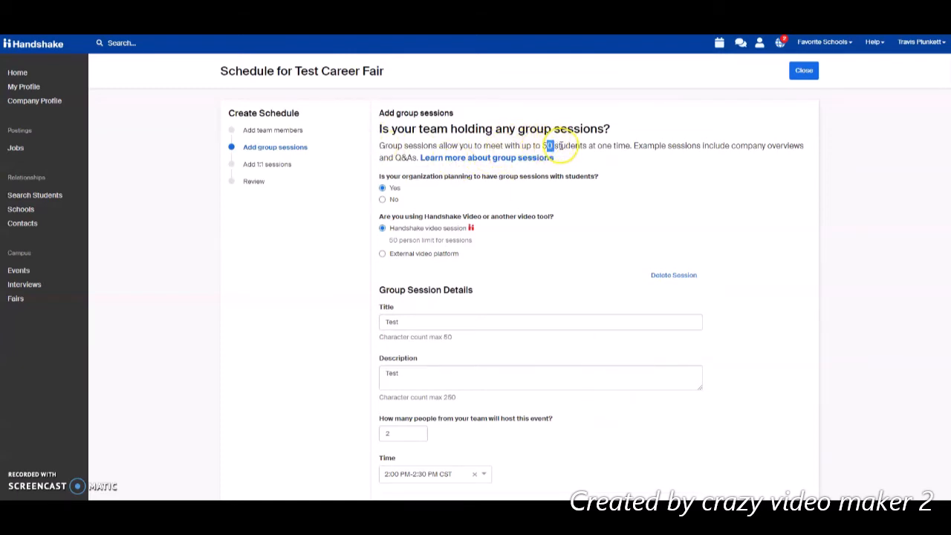
left_click_drag(543, 145, 556, 145)
left_click(618, 174)
scroll(640, 207, "down", 3)
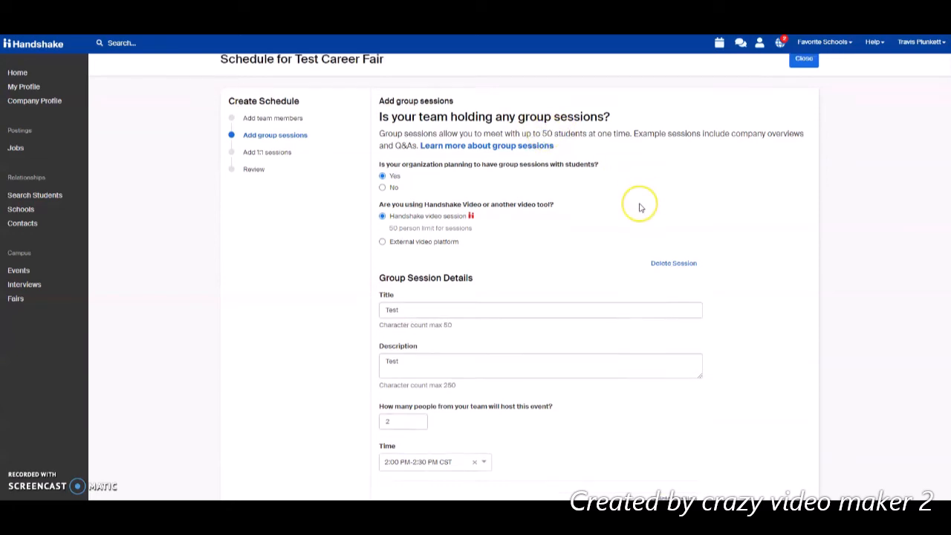
scroll(640, 207, "down", 1)
scroll(557, 220, "up", 4)
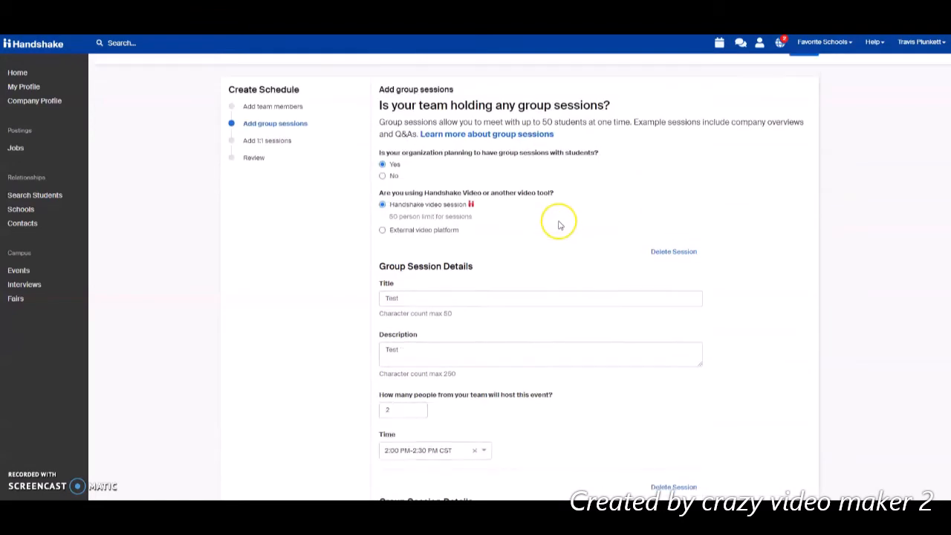
scroll(483, 298, "down", 3)
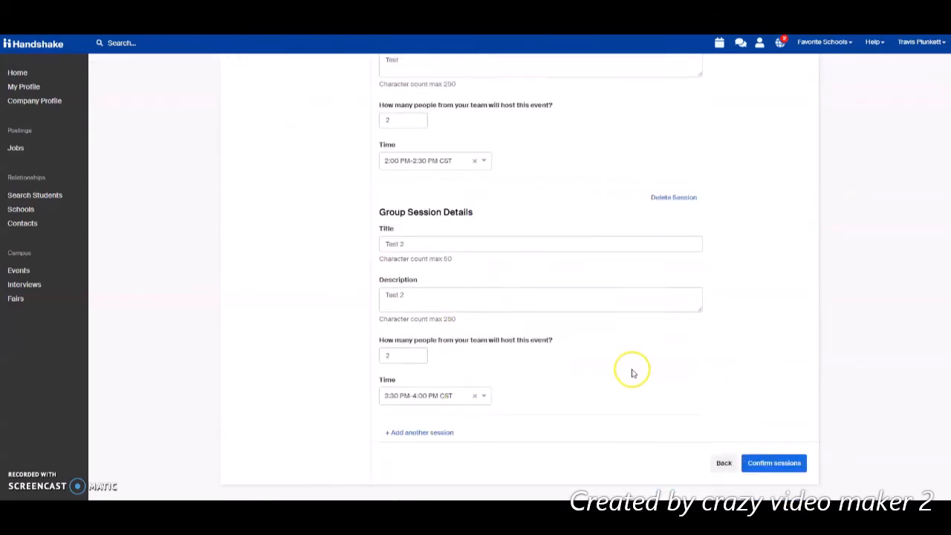
scroll(631, 371, "down", 1)
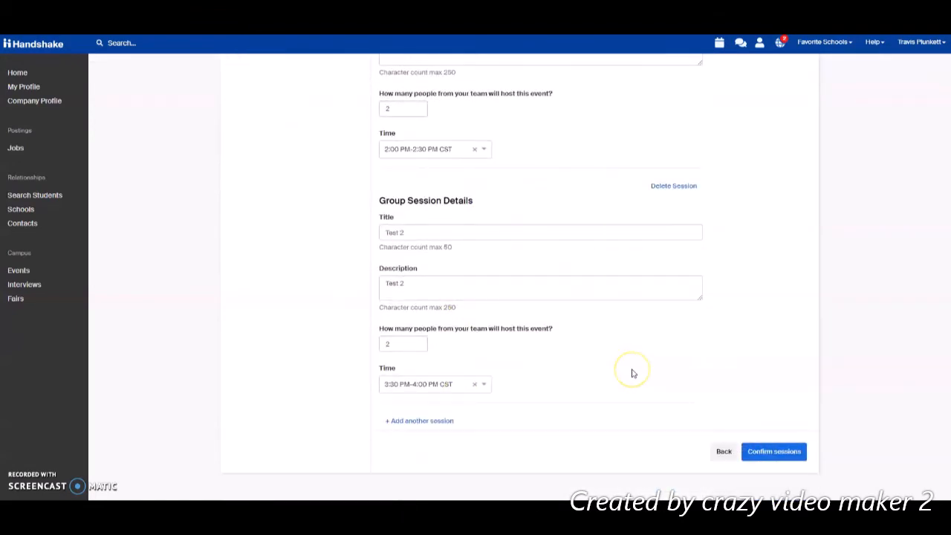
Step: Confirm the group sessions and assign your own administrator account and the second listed recruiter to lead the Test session
left_click(780, 456)
scroll(770, 440, "up", 1)
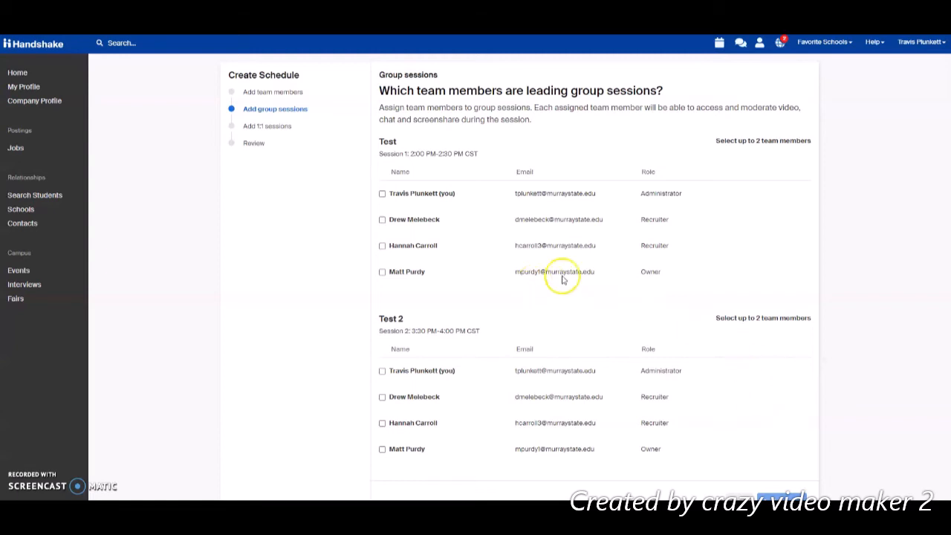
left_click(382, 193)
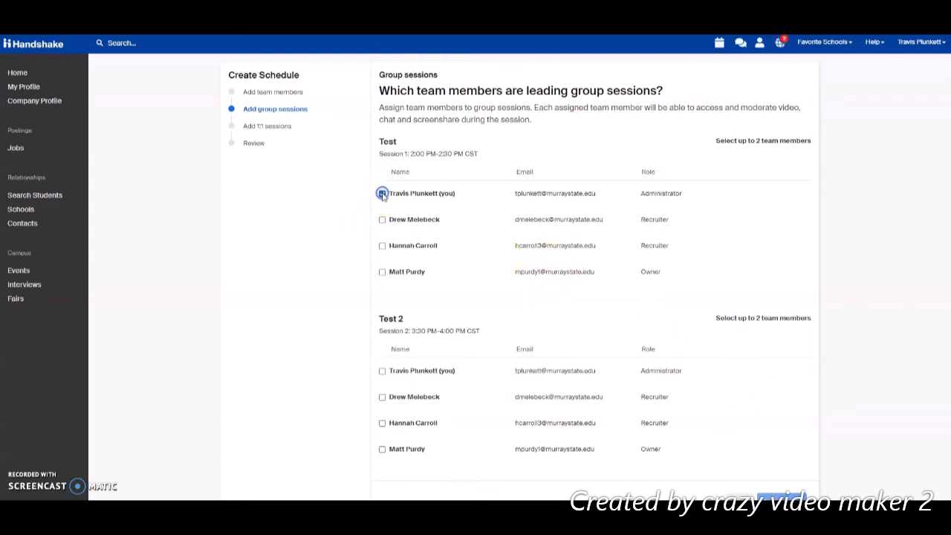
left_click(382, 245)
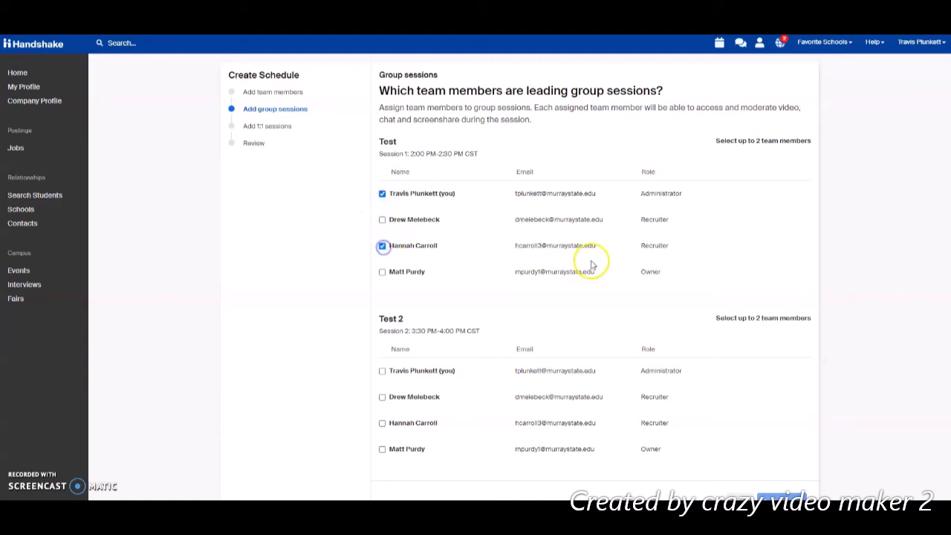
Step: Assign the first listed recruiter and the owner to lead the Test 2 session, then save the group session assignments
scroll(446, 299, "down", 1)
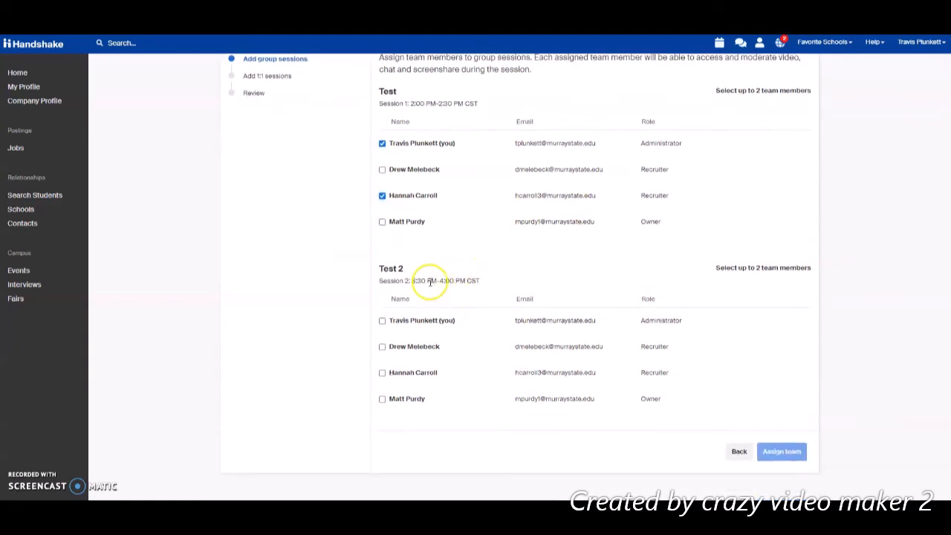
left_click(382, 347)
left_click(382, 399)
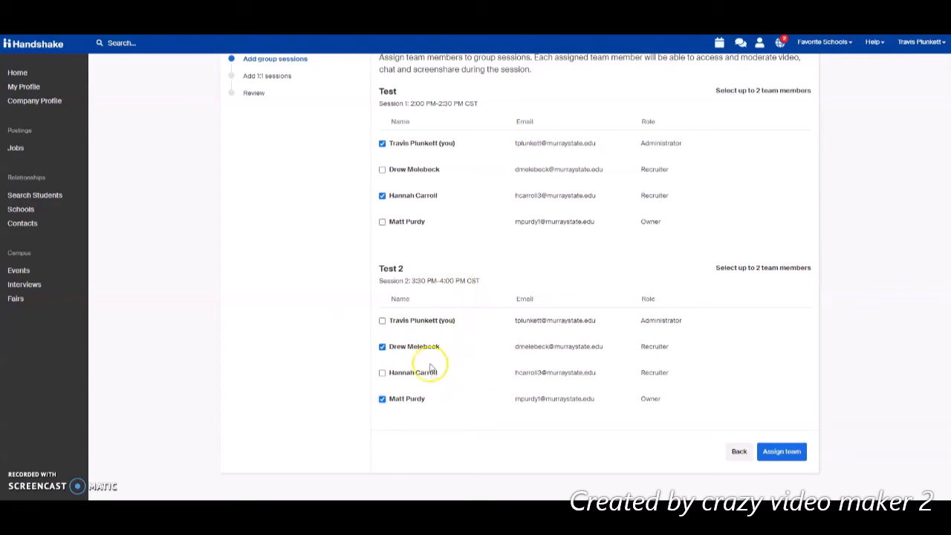
scroll(429, 362, "up", 1)
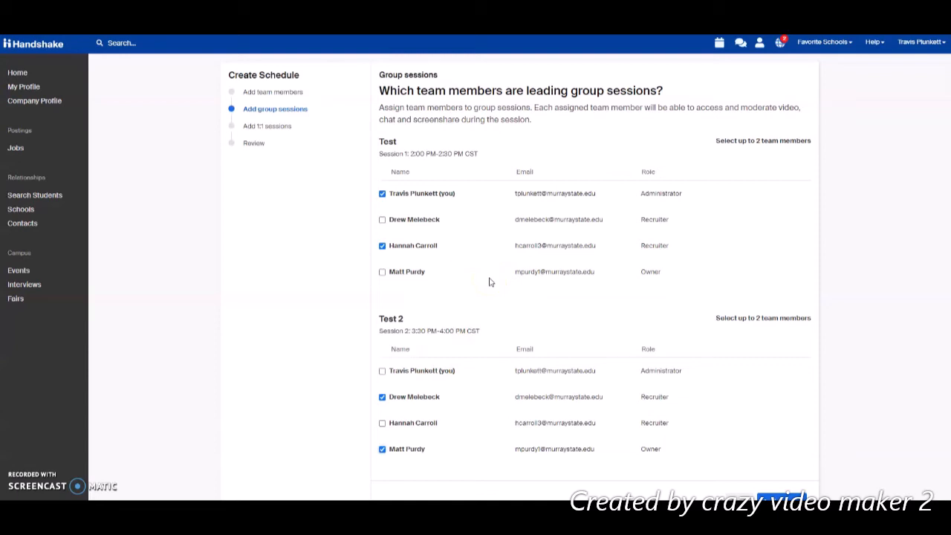
left_click(464, 284)
scroll(525, 334, "down", 2)
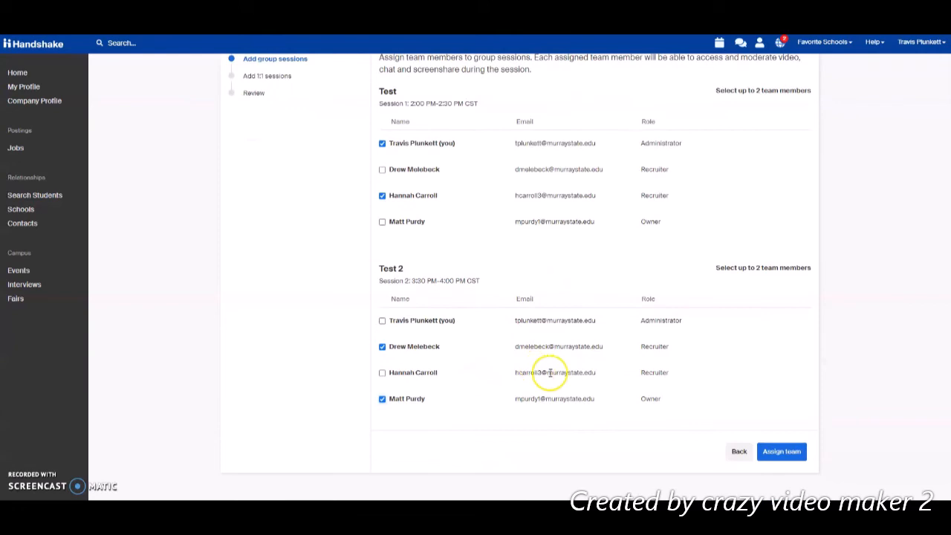
left_click(780, 452)
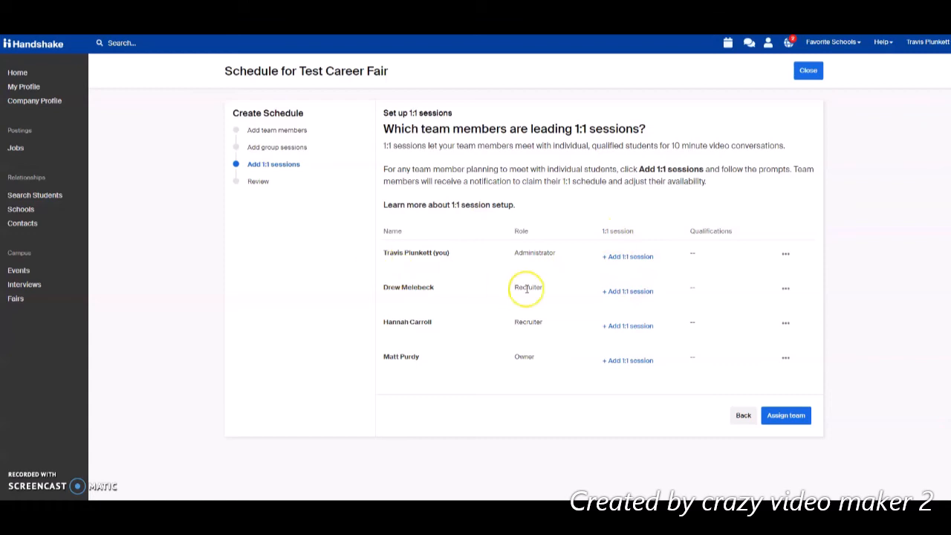
Step: Open the 1:1 session setup for your own administrator account and look through the optional student qualification requirements
left_click(631, 257)
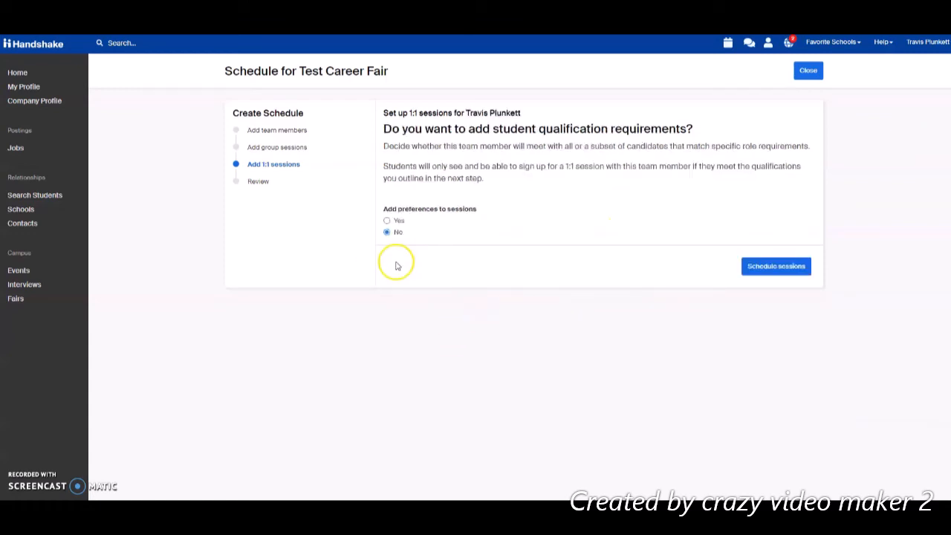
left_click(387, 221)
left_click(758, 271)
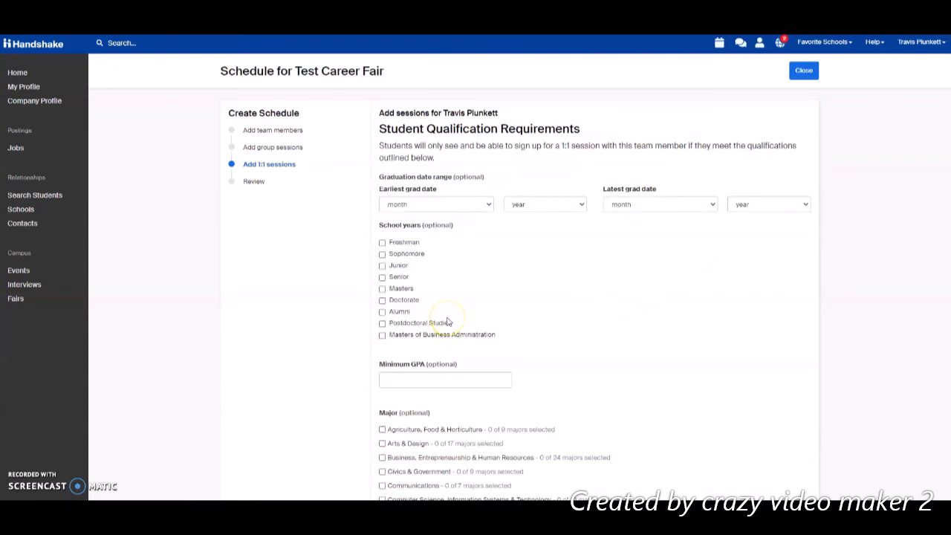
left_click(382, 276)
left_click(382, 277)
scroll(528, 324, "down", 2)
scroll(504, 333, "down", 2)
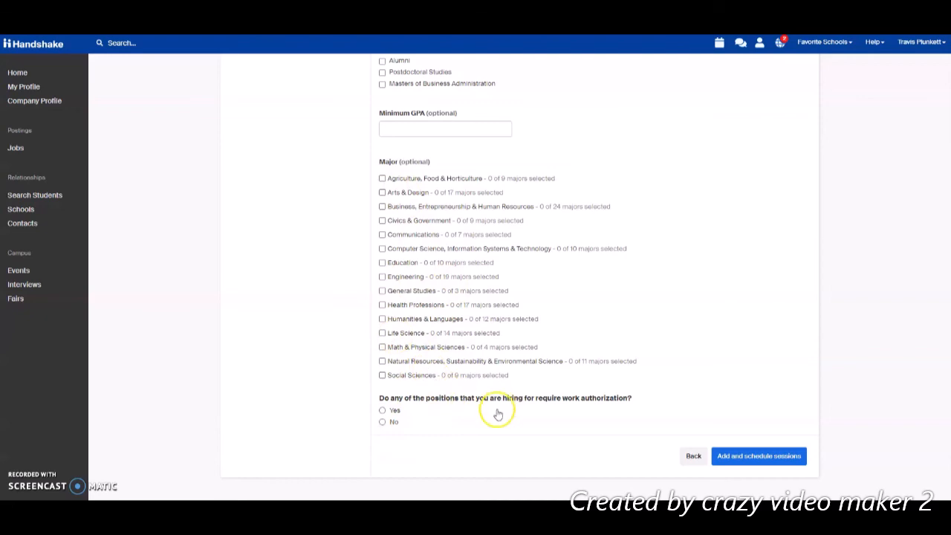
left_click(696, 464)
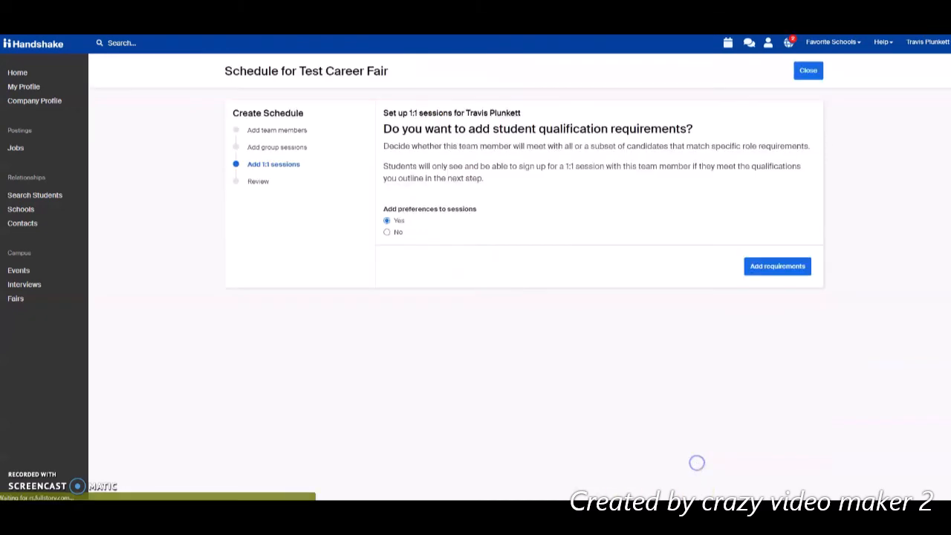
Step: Schedule your own 1:1 sessions without student qualification requirements and save the 1:1 team assignment
left_click(386, 232)
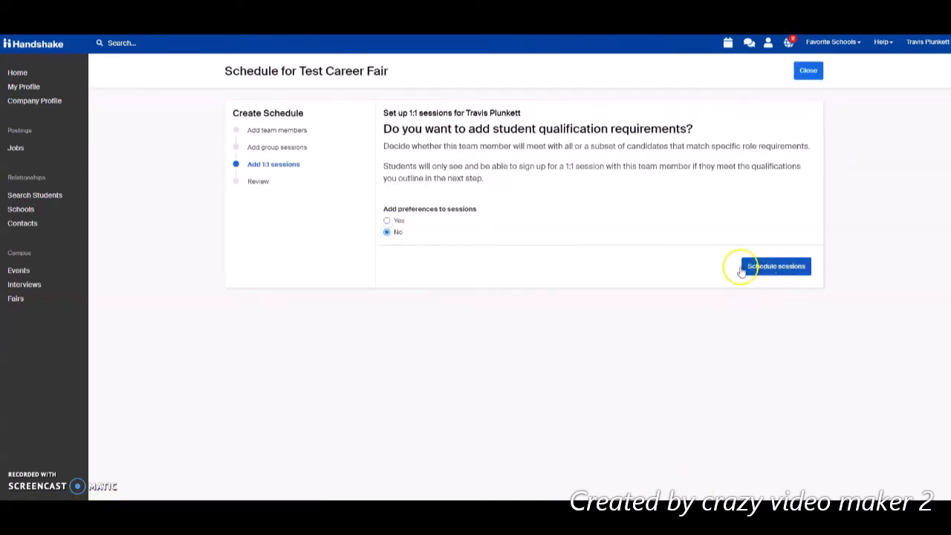
left_click(774, 267)
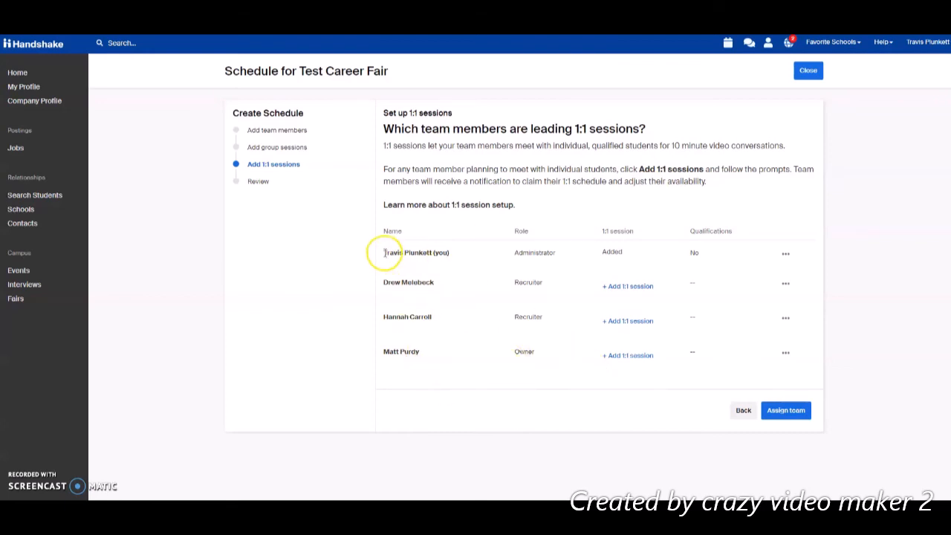
left_click_drag(383, 253, 443, 255)
left_click(446, 259)
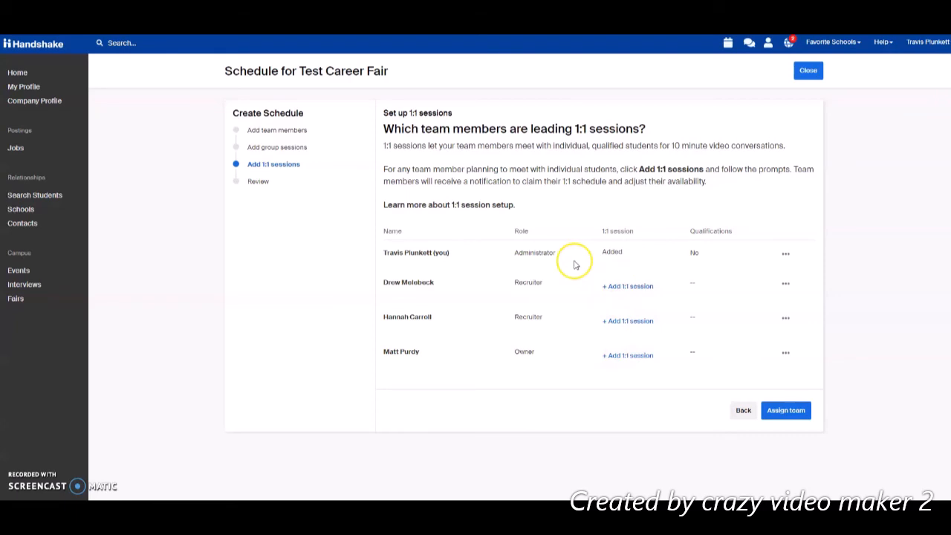
double_click(606, 252)
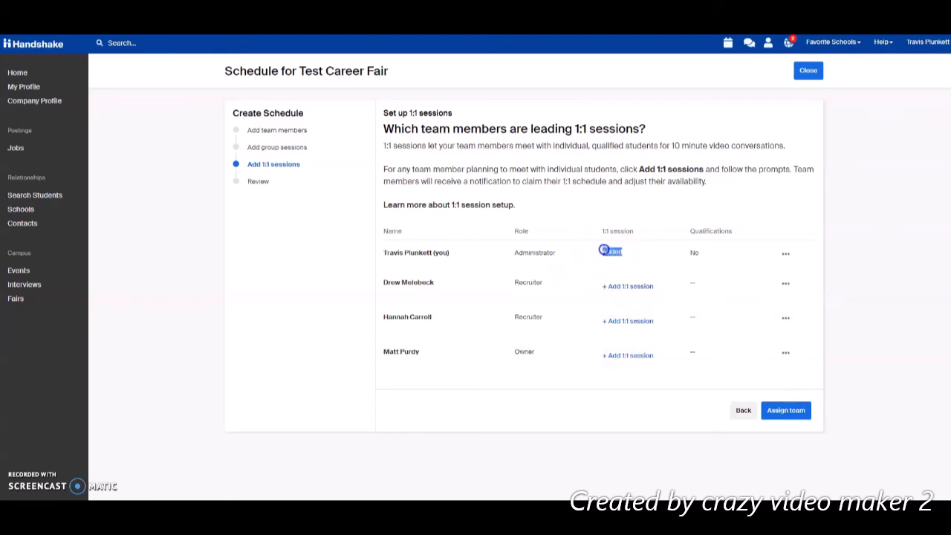
left_click(623, 252)
left_click(786, 412)
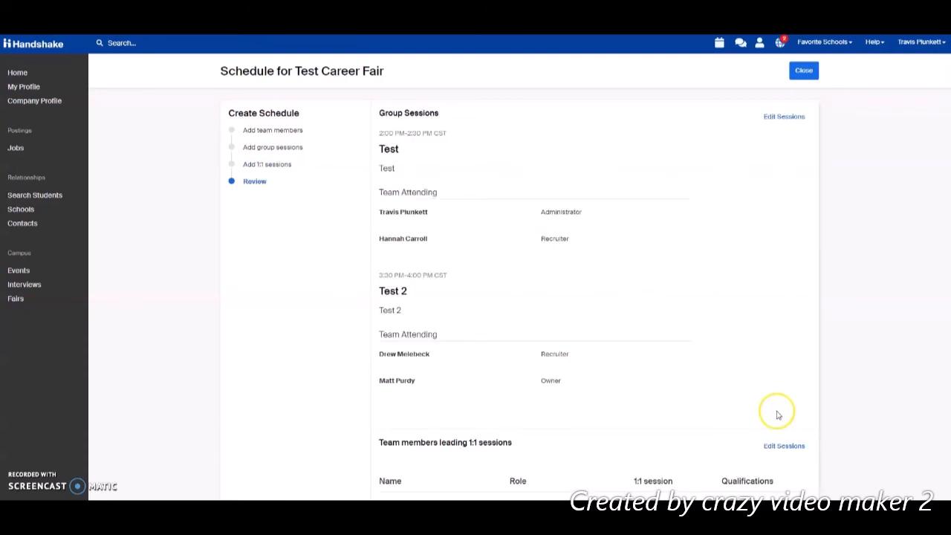
Step: Review the group and 1:1 session summary, then confirm the schedule and invite the team
scroll(761, 404, "down", 3)
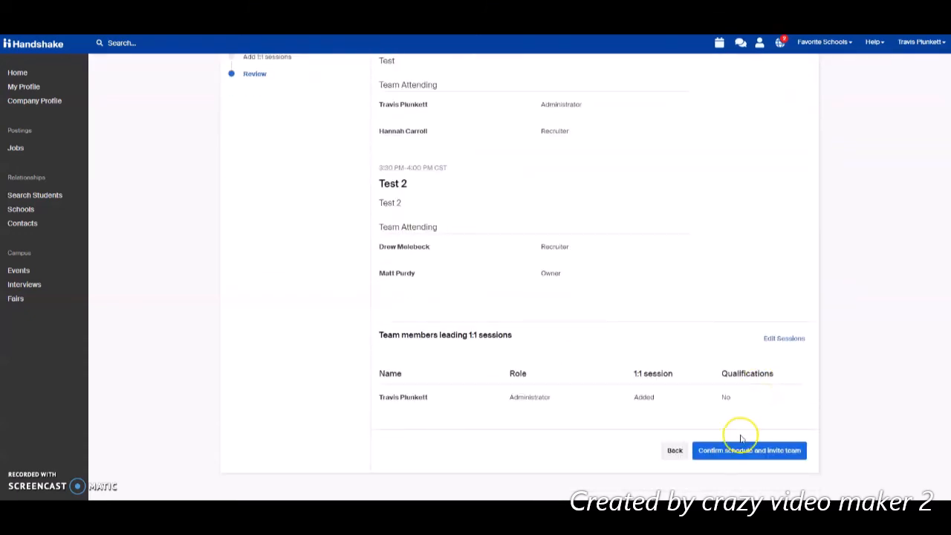
scroll(684, 414, "up", 3)
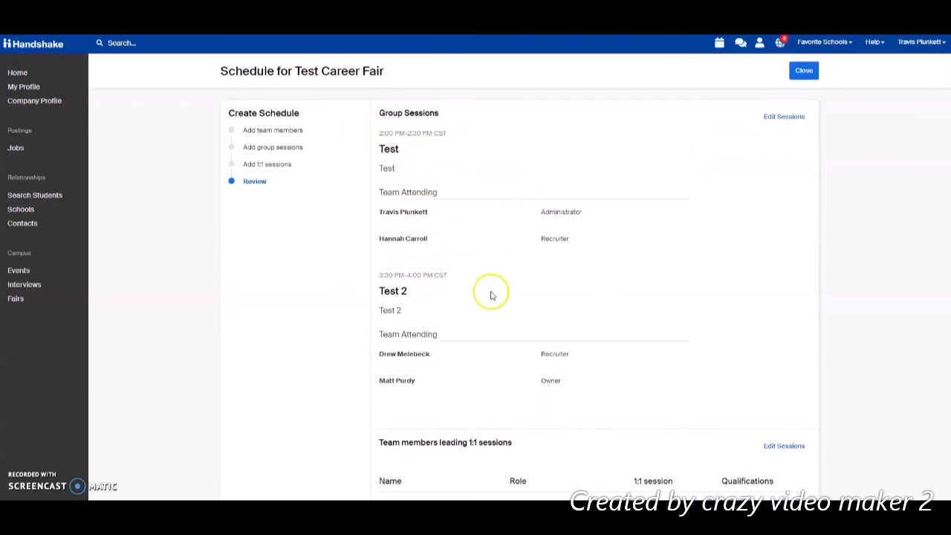
scroll(446, 334, "down", 3)
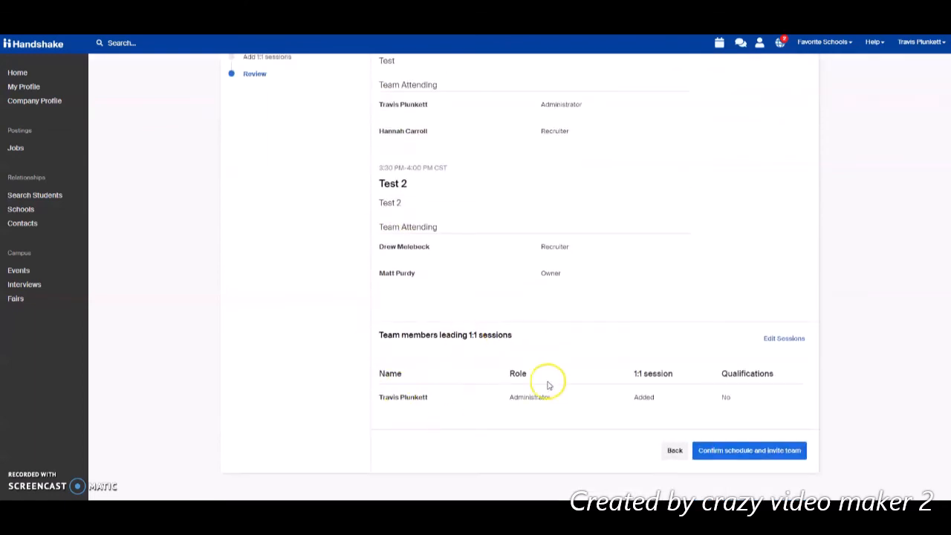
left_click(751, 456)
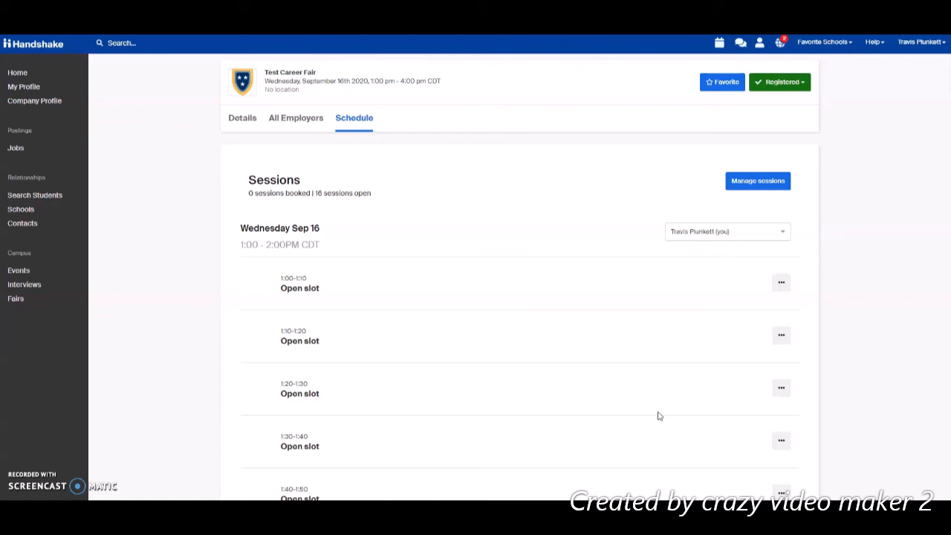
Step: Examine the open 1:1 slots and group sessions throughout your Wednesday Sep 16 schedule for the fair
scroll(374, 286, "down", 3)
scroll(374, 287, "up", 2)
scroll(374, 287, "down", 2)
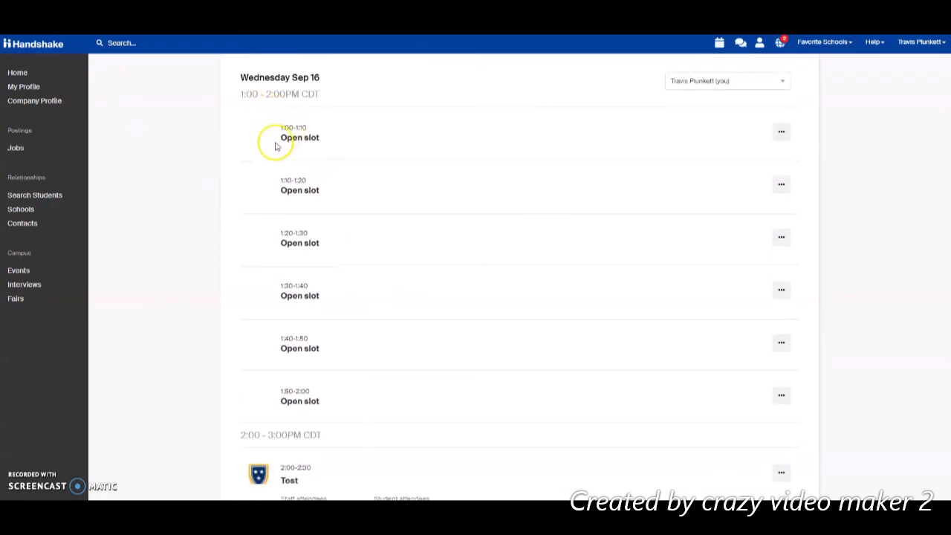
left_click_drag(282, 138, 325, 142)
left_click(318, 190)
left_click_drag(318, 190, 275, 189)
left_click_drag(320, 245, 272, 246)
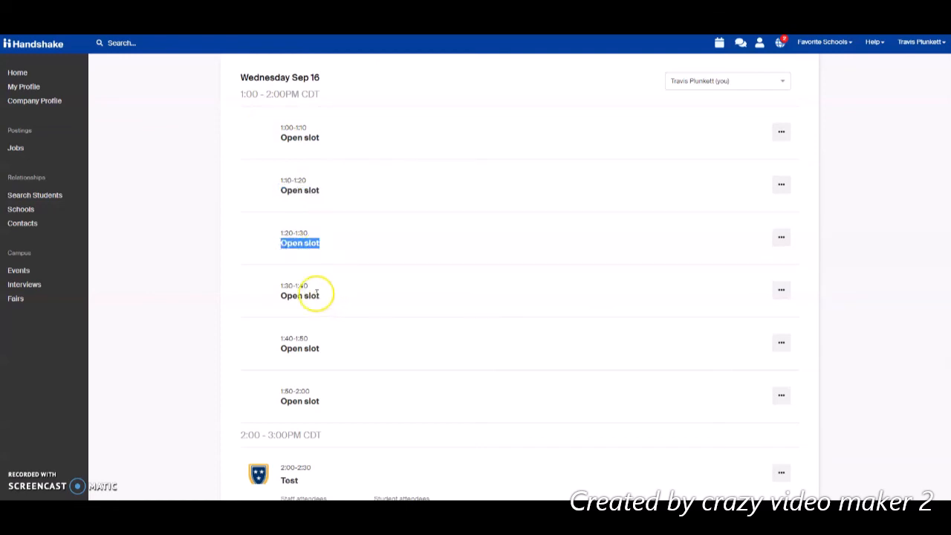
scroll(319, 294, "up", 2)
left_click(259, 290)
scroll(327, 281, "down", 2)
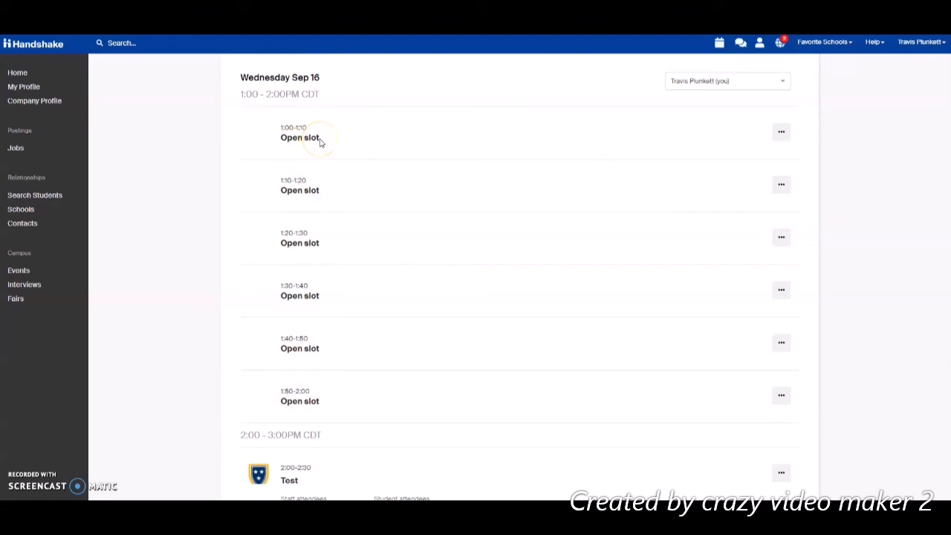
left_click_drag(314, 138, 280, 137)
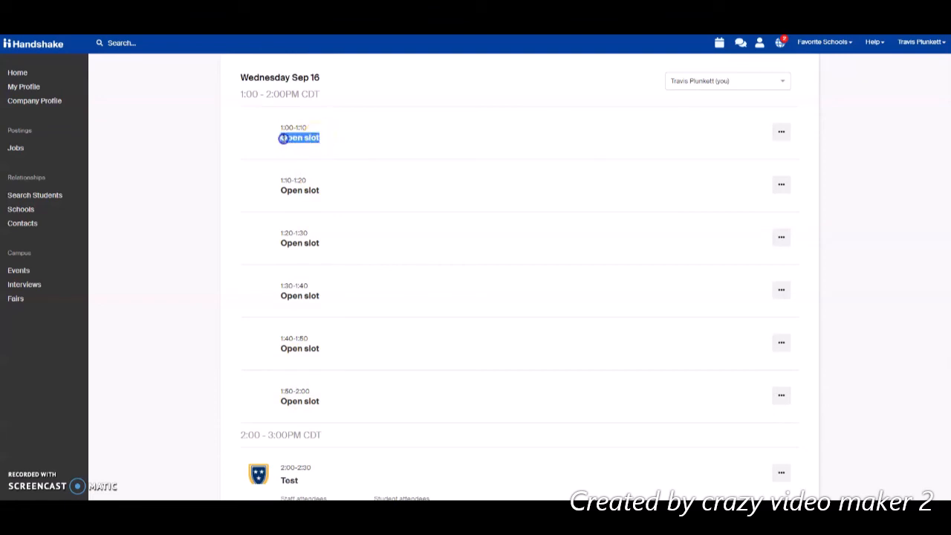
left_click_drag(318, 191, 290, 195)
left_click_drag(318, 244, 285, 246)
left_click(298, 296)
scroll(415, 269, "down", 2)
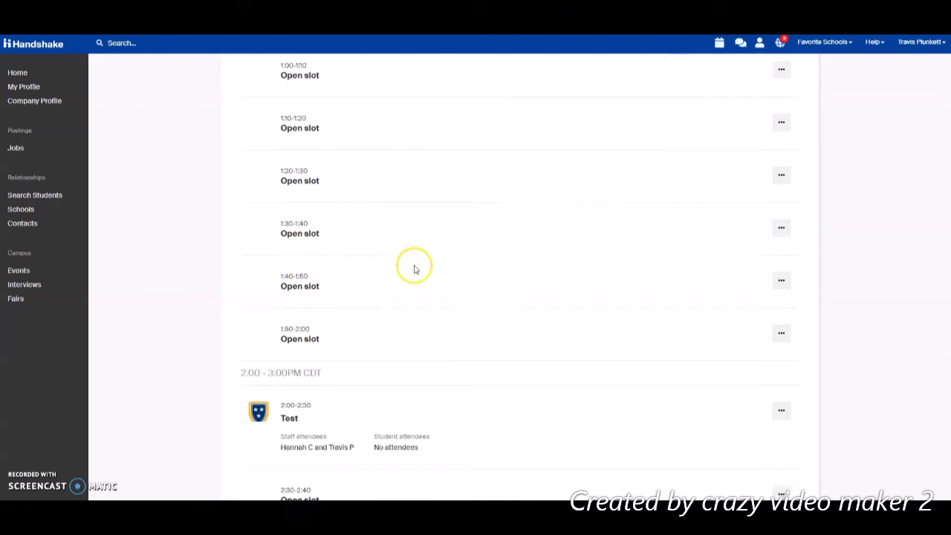
scroll(411, 266, "up", 3)
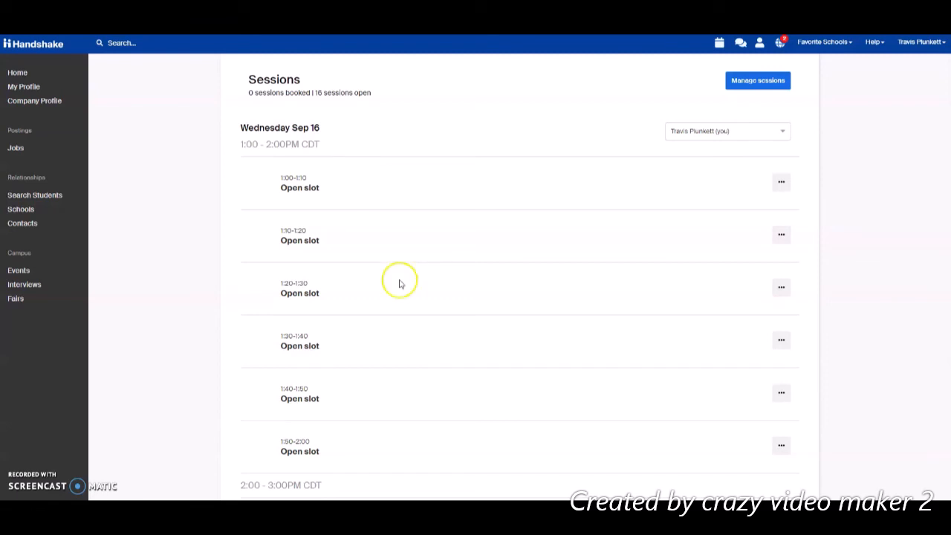
scroll(369, 324, "down", 3)
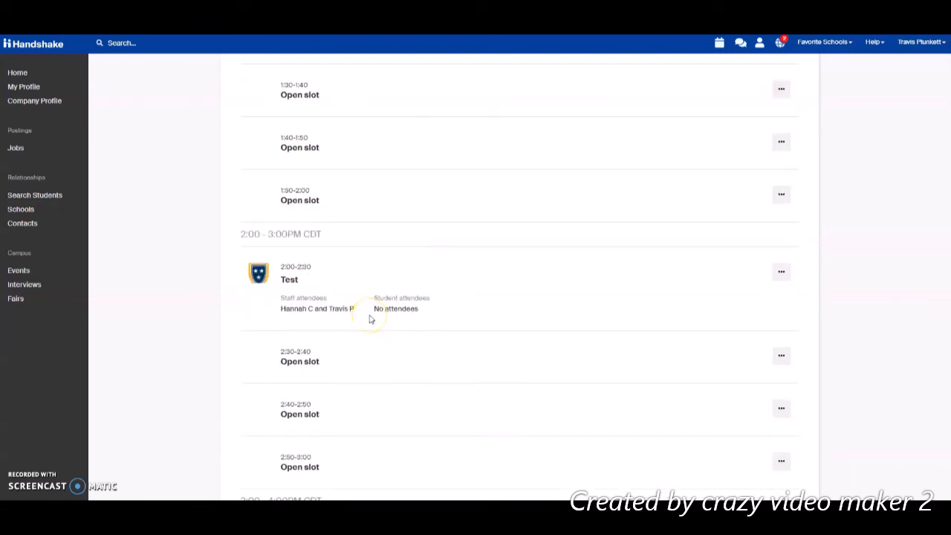
scroll(369, 320, "down", 3)
scroll(397, 316, "down", 1)
scroll(401, 317, "up", 10)
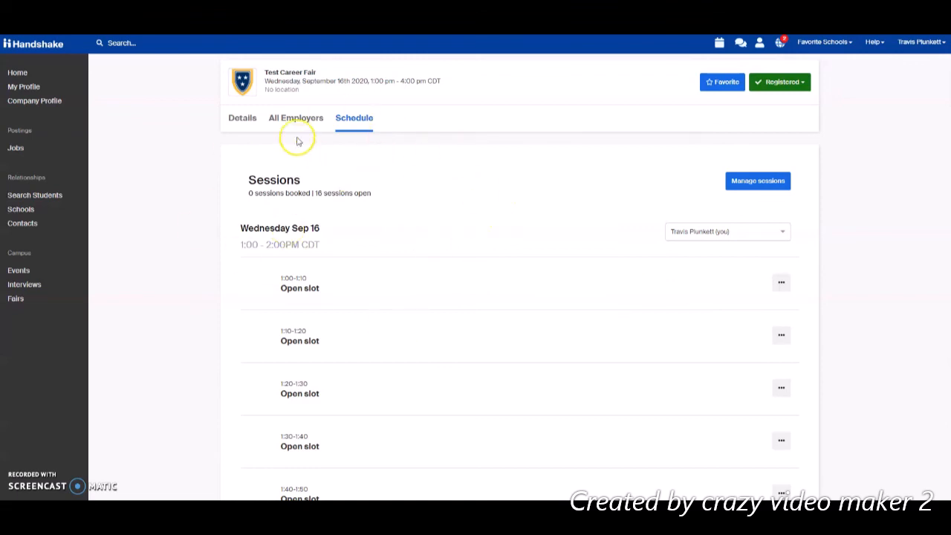
Step: Reopen the fair's session management and check which details of the Test and Test 2 group sessions remain editable
left_click(748, 189)
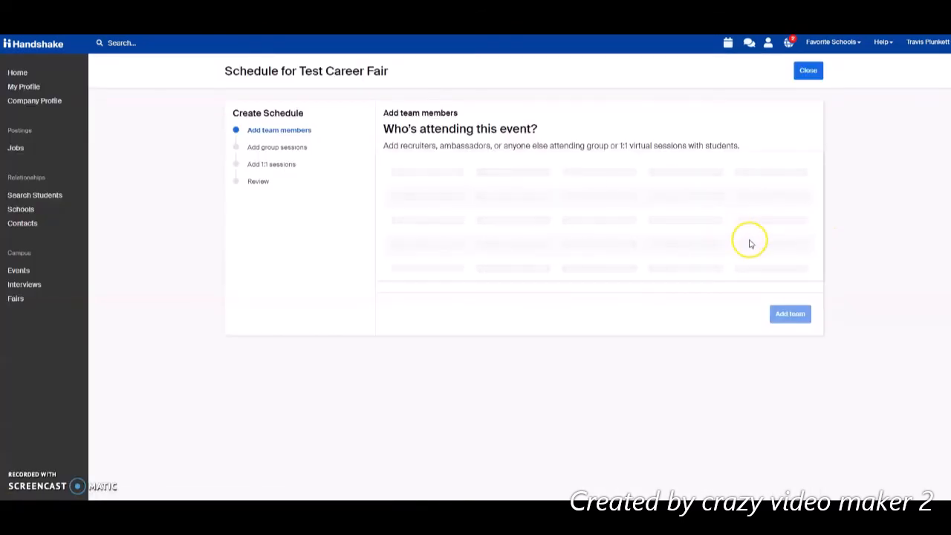
scroll(711, 325, "down", 5)
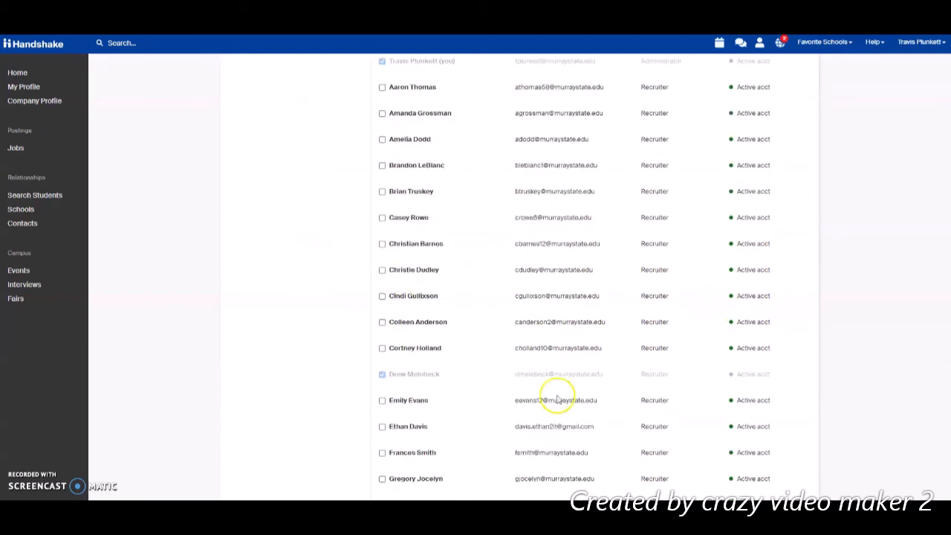
scroll(760, 452, "down", 3)
left_click(776, 451)
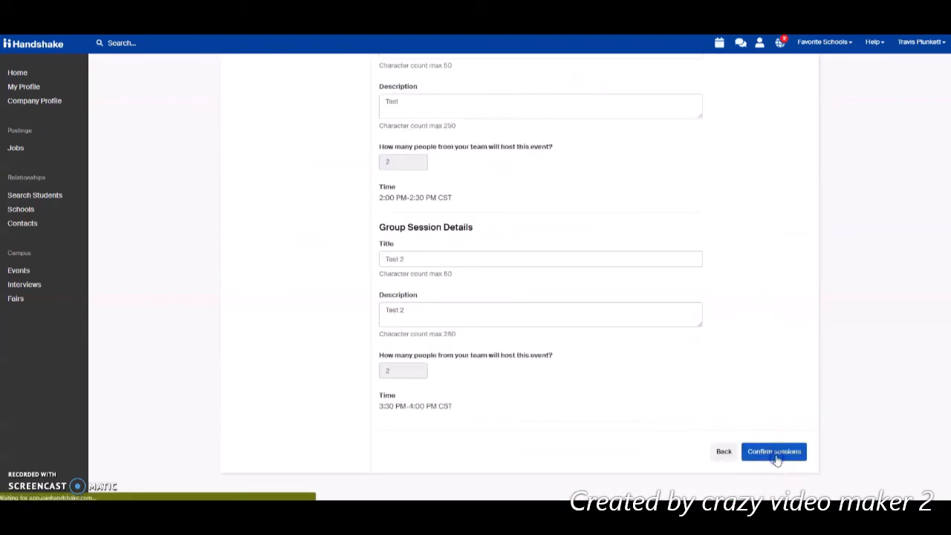
scroll(600, 421, "up", 4)
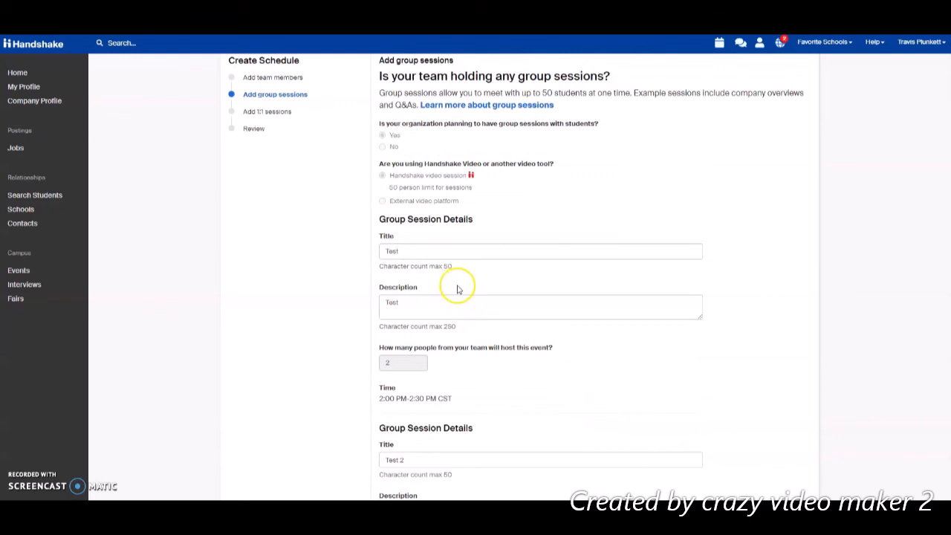
left_click(412, 248)
scroll(505, 272, "down", 4)
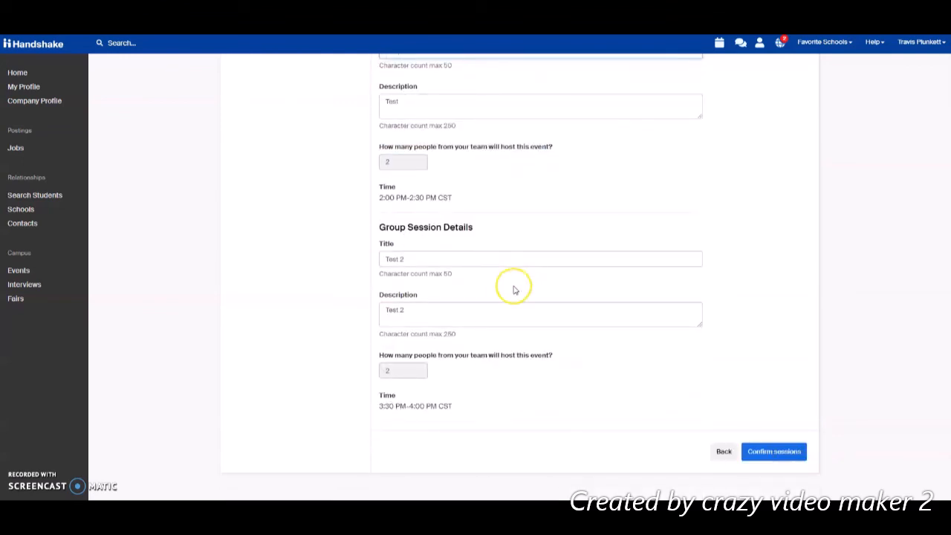
scroll(646, 398, "up", 4)
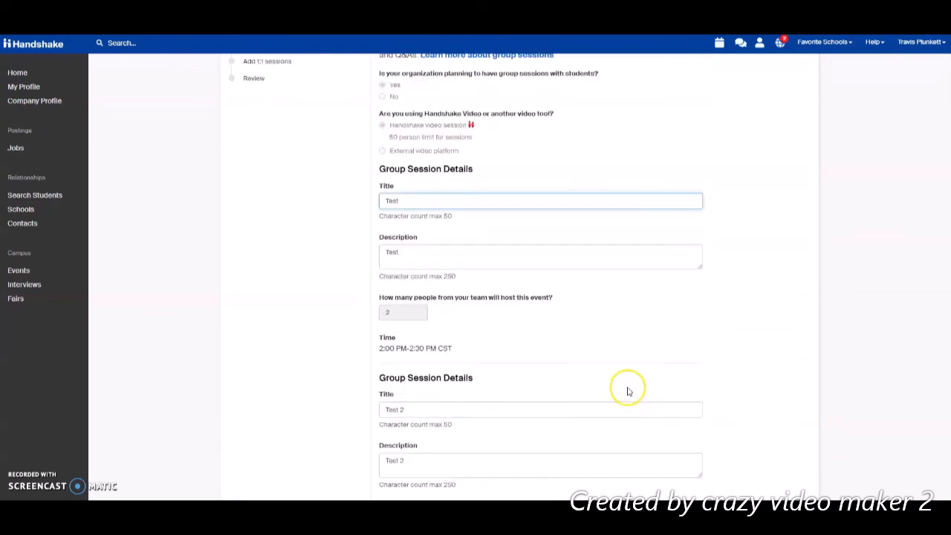
scroll(628, 390, "down", 4)
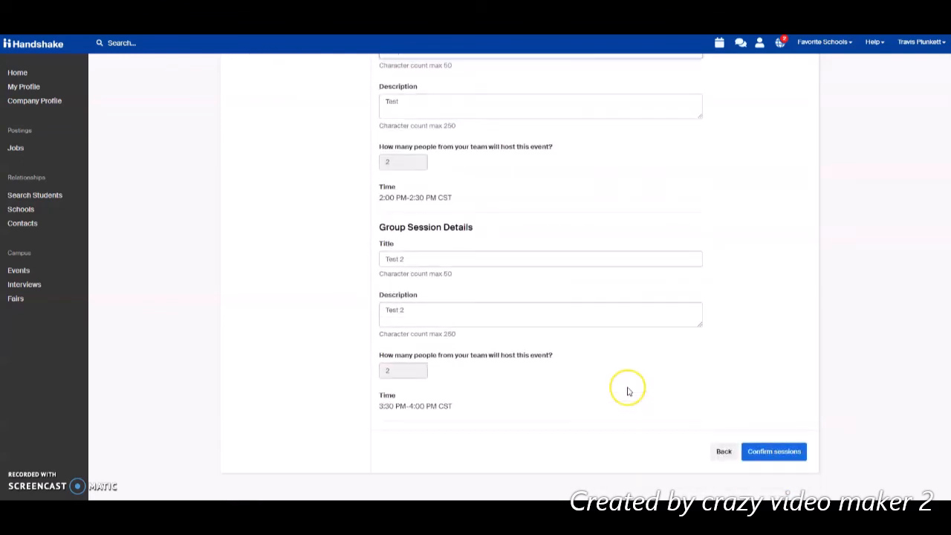
Step: Return to the team member selection and try to close the schedule editor
left_click(721, 450)
scroll(787, 448, "down", 3)
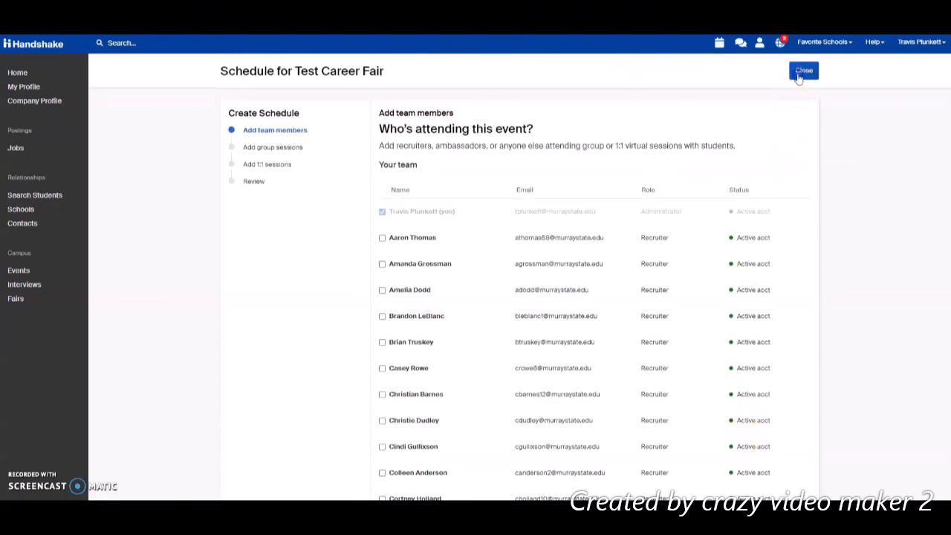
left_click(803, 70)
left_click(525, 64)
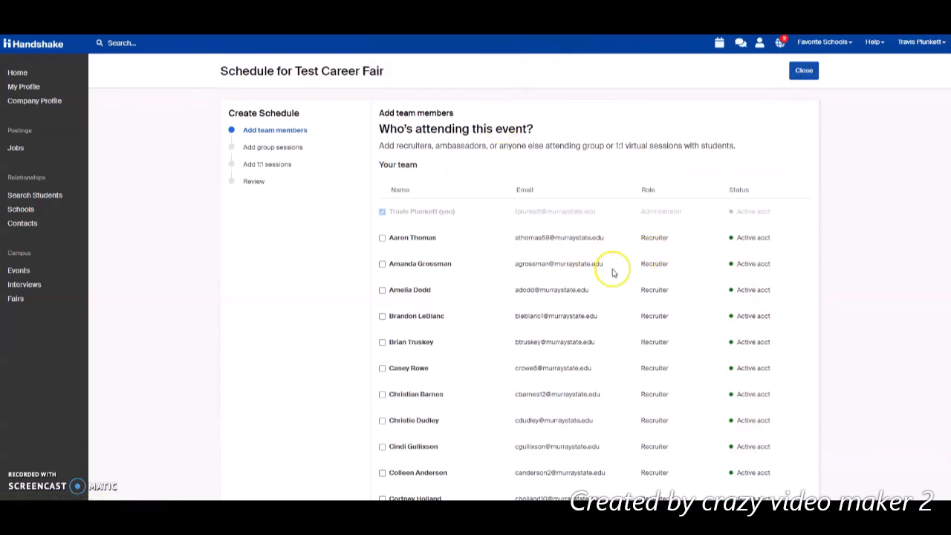